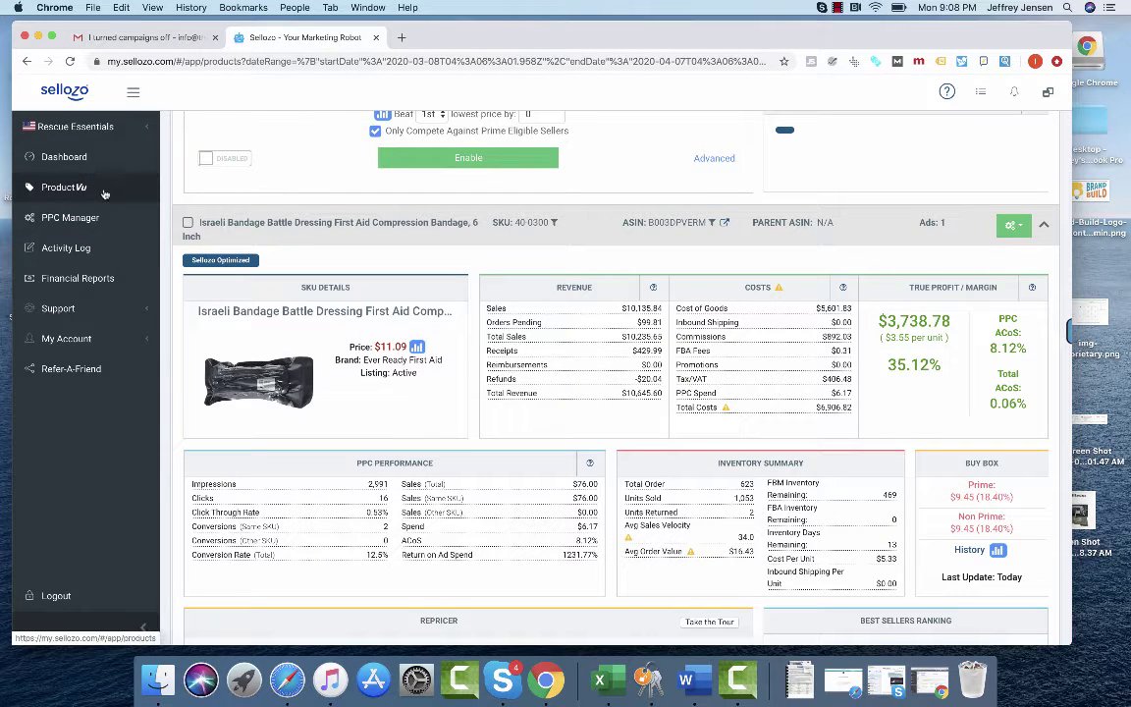
Step: Compare the true profit margin with the PPC ACoS for the CAT Combat Application Tourniquet - GEN 7
scroll(360, 197, "up", 5)
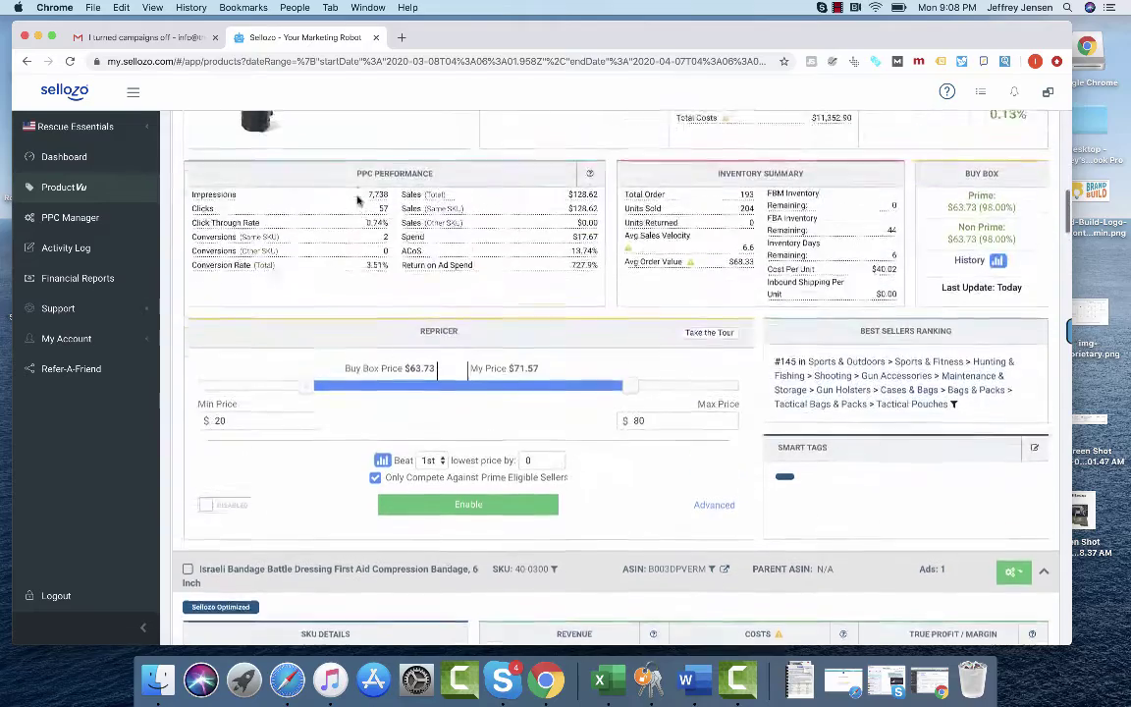
scroll(355, 195, "up", 10)
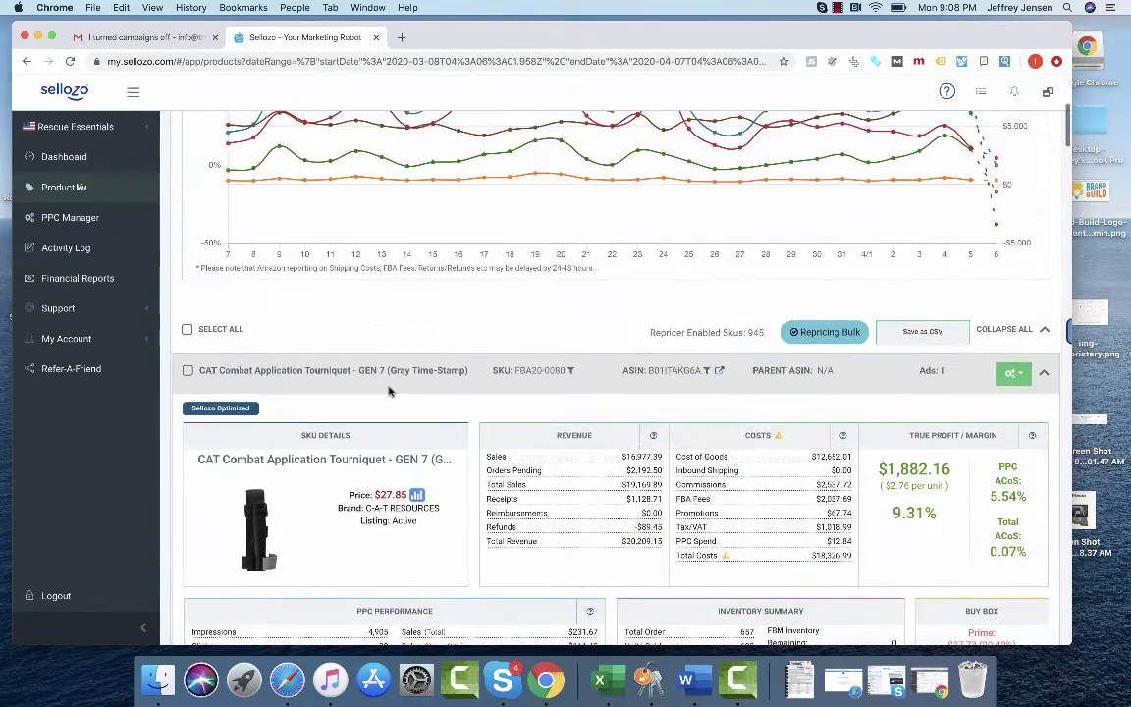
scroll(390, 392, "down", 4)
scroll(358, 320, "up", 2)
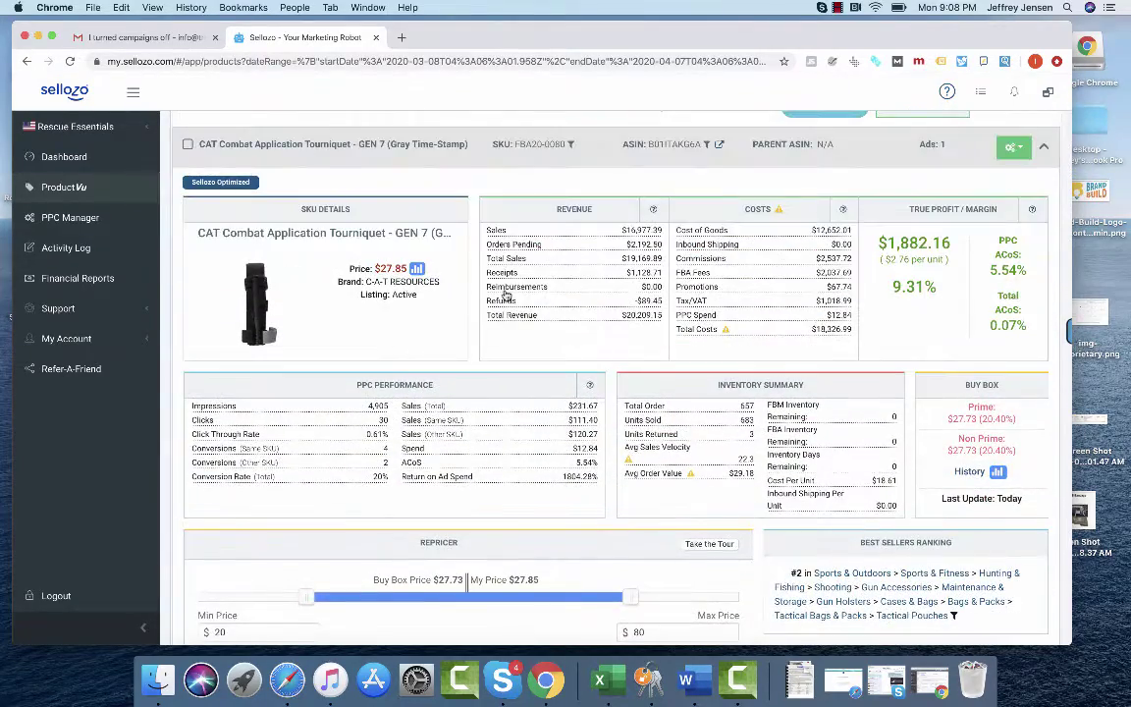
left_click_drag(892, 283, 939, 290)
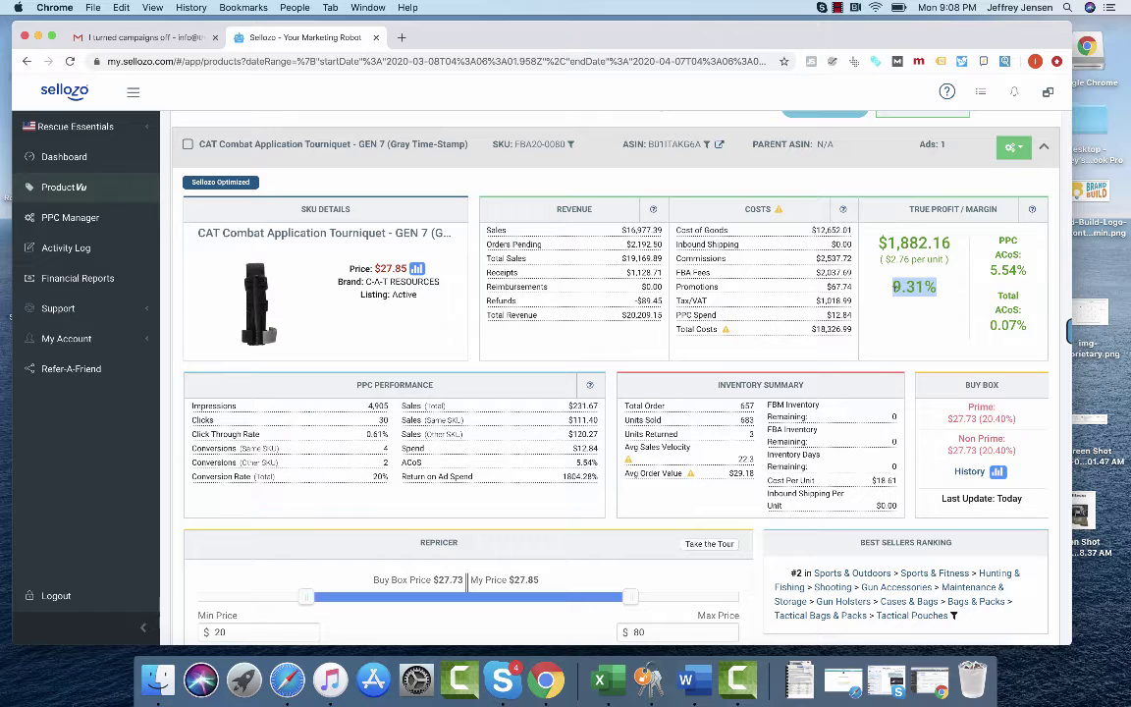
left_click_drag(894, 286, 930, 287)
left_click_drag(991, 270, 1027, 270)
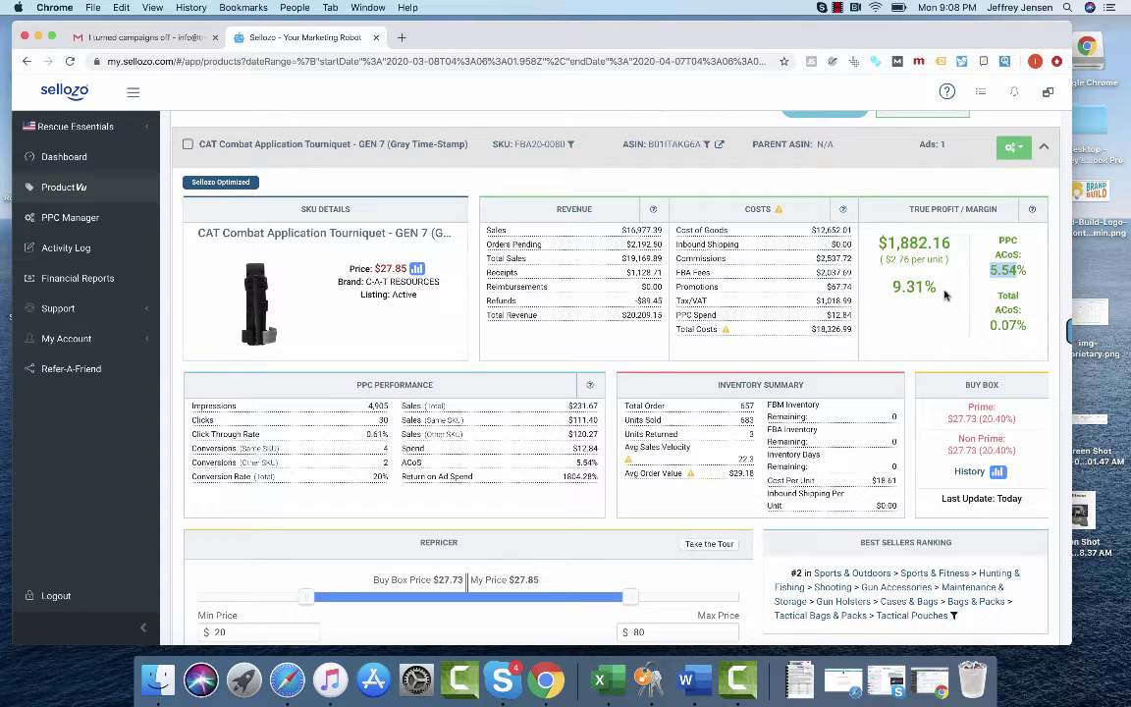
left_click_drag(935, 287, 885, 295)
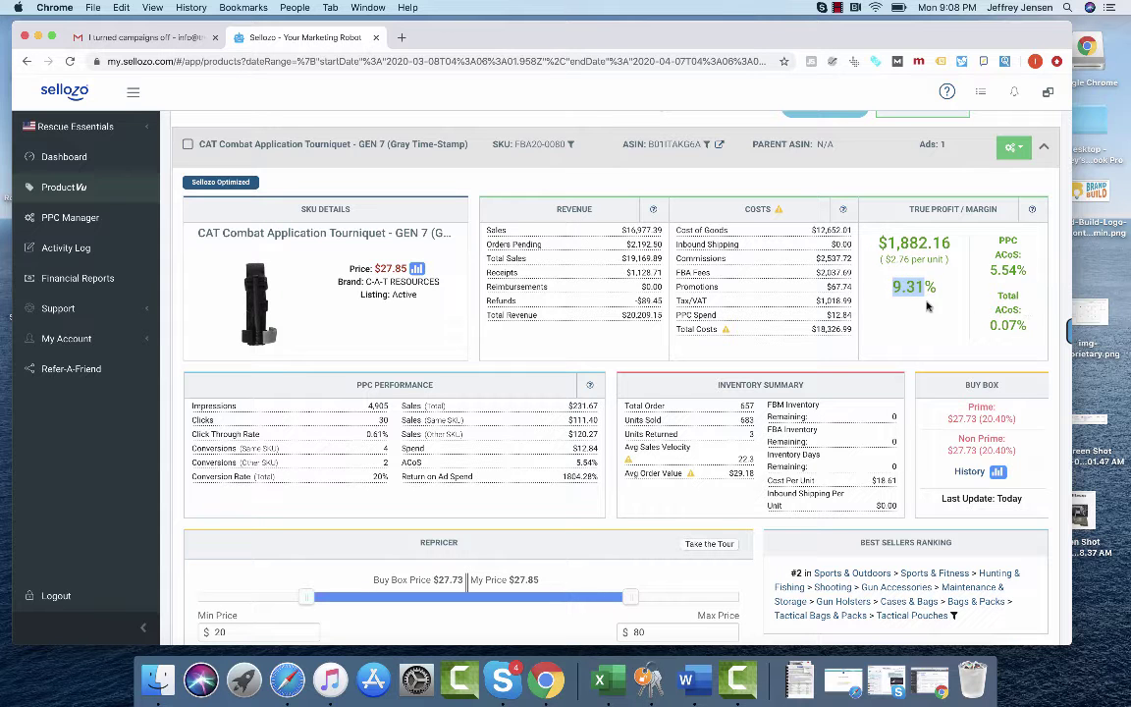
Step: Compare the true profit margin with the PPC ACoS for the CAT + Rigid Tourniquet Case Value Combo
scroll(992, 331, "down", 3)
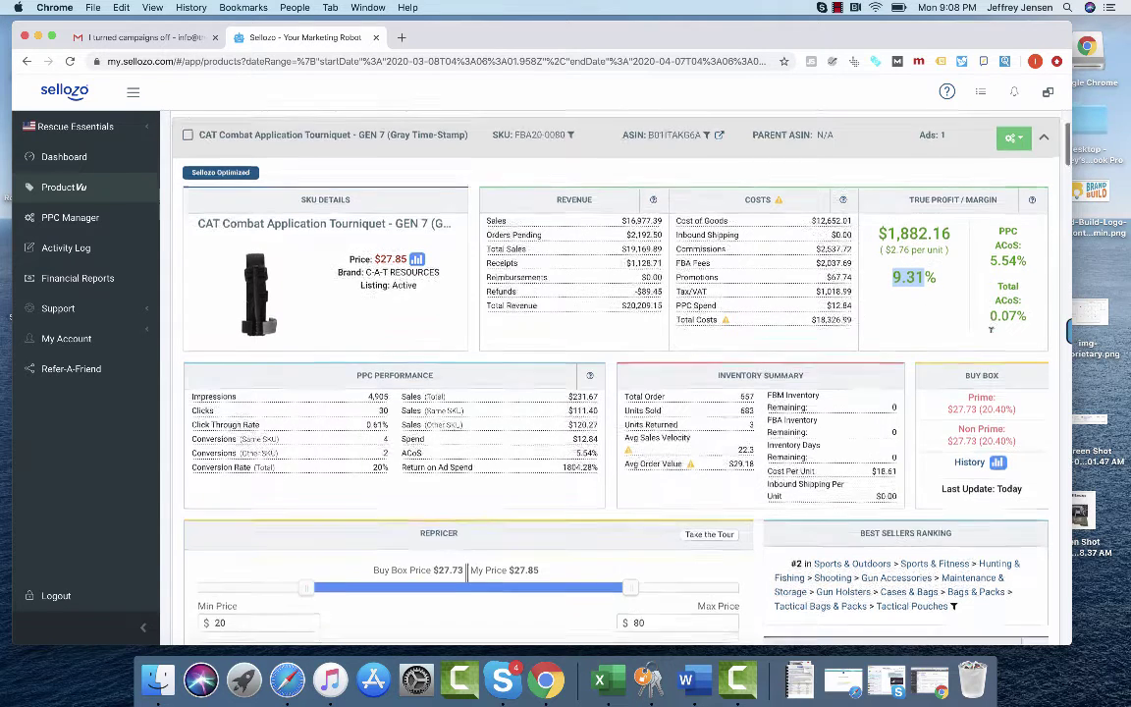
scroll(992, 331, "down", 10)
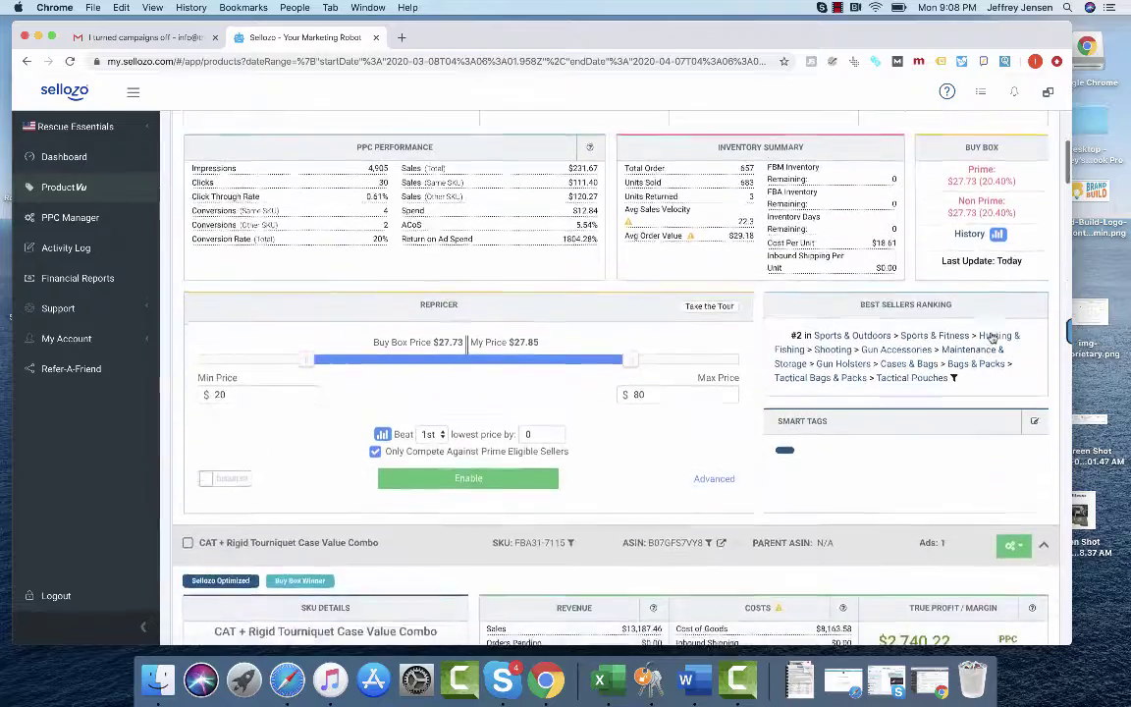
scroll(997, 332, "down", 3)
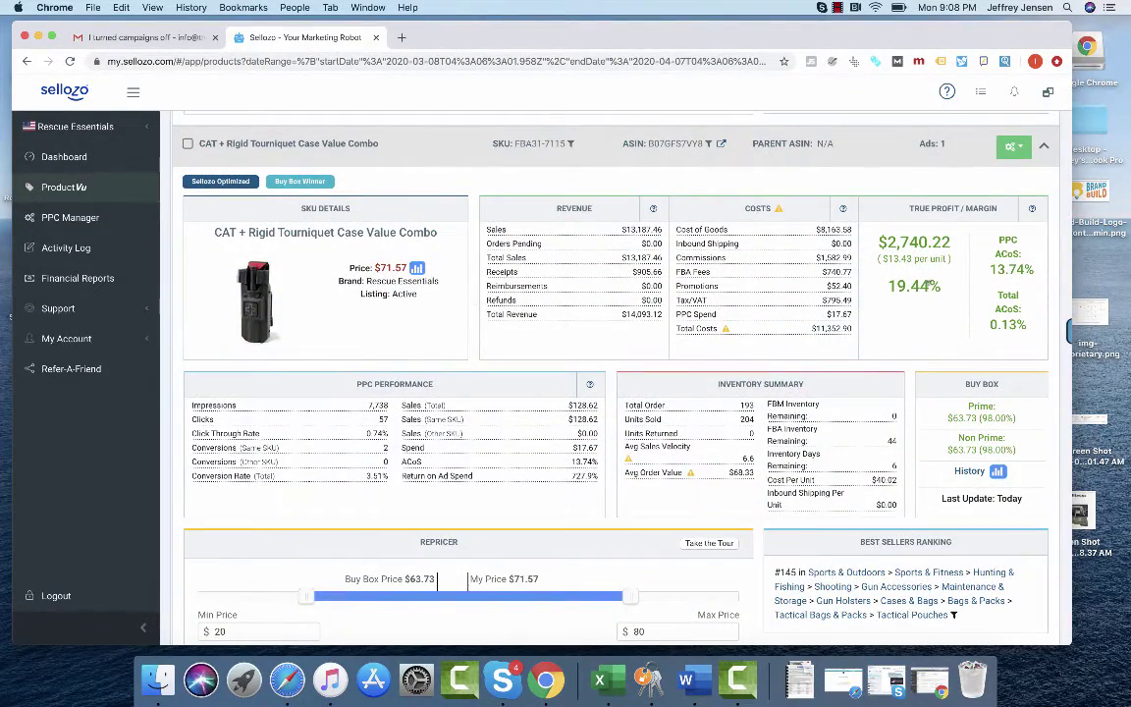
left_click_drag(929, 284, 920, 286)
left_click_drag(990, 263, 1026, 261)
left_click_drag(891, 286, 929, 285)
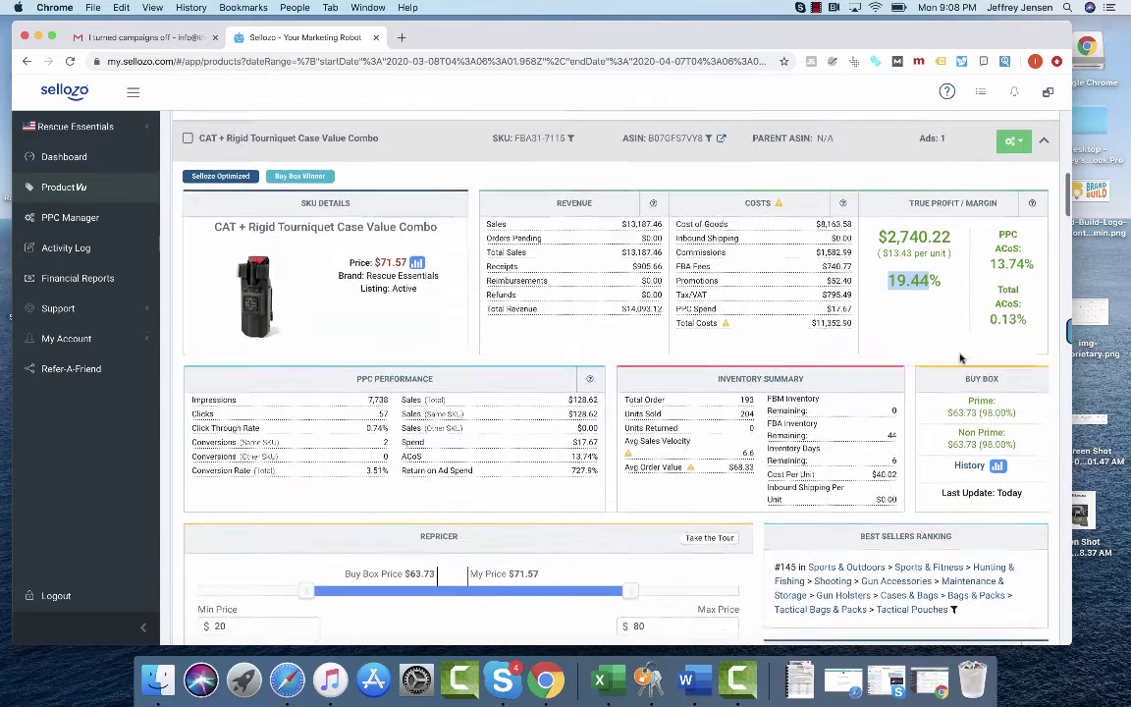
scroll(962, 358, "down", 1)
Step: Review the product list down to the North American Rescue Hyfin Vent Chest Seal and examine its PPC ACoS
scroll(961, 359, "up", 3)
scroll(961, 359, "up", 5)
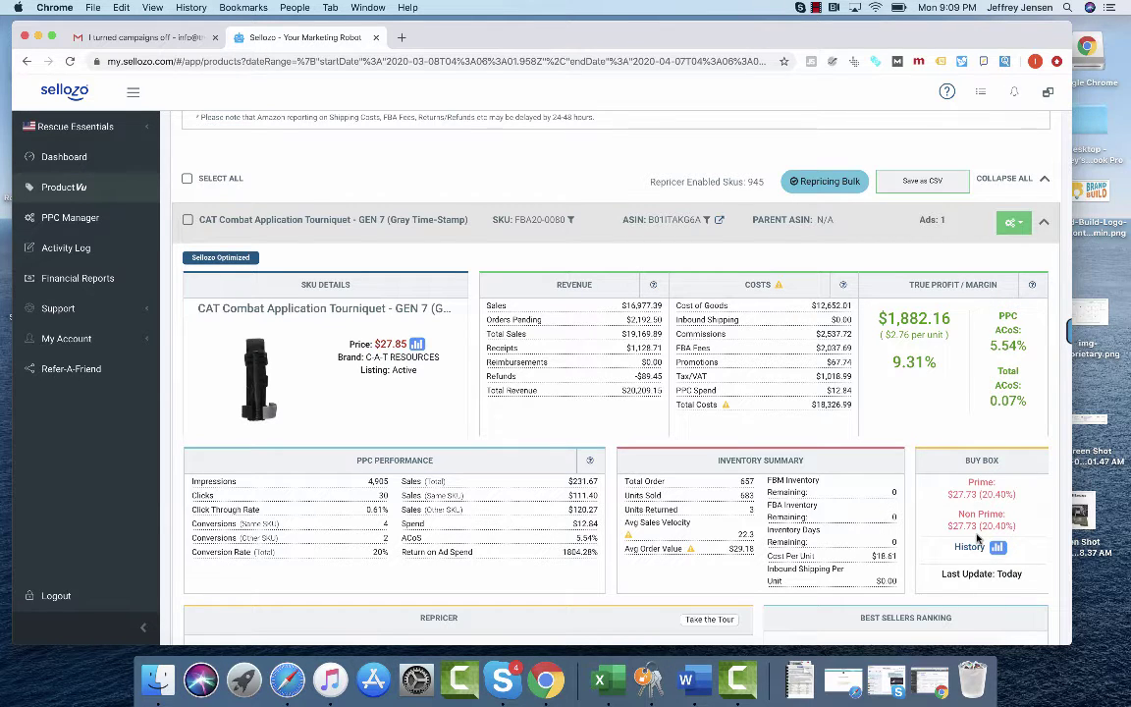
scroll(977, 539, "down", 10)
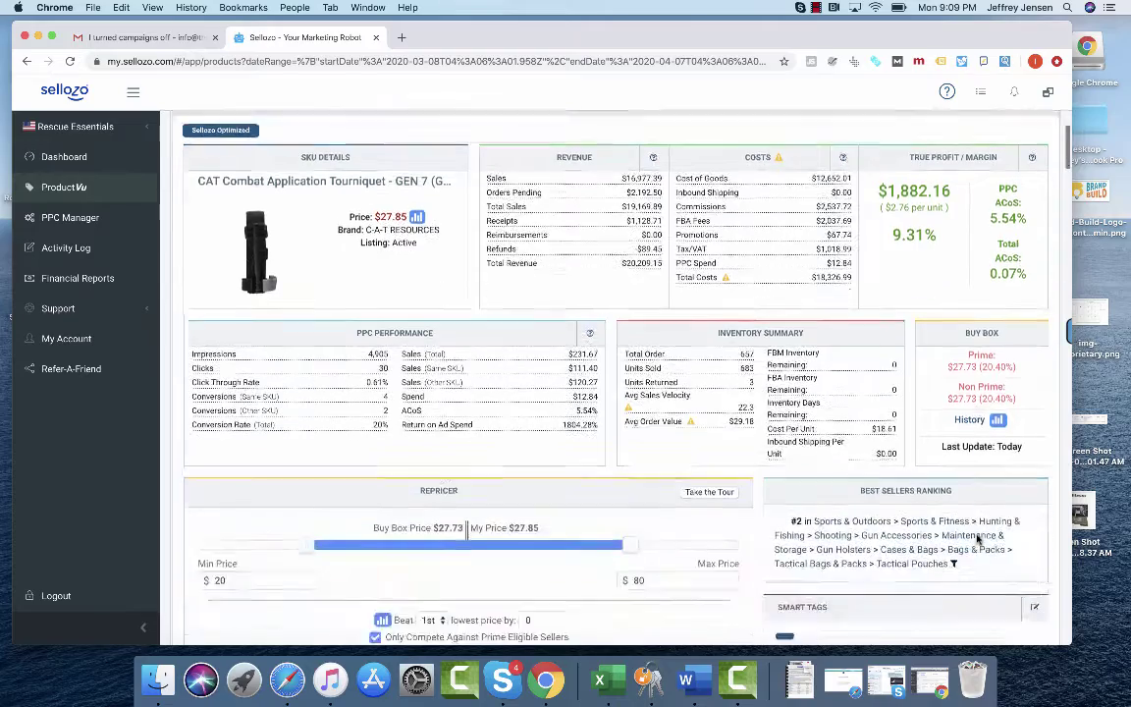
scroll(977, 538, "down", 5)
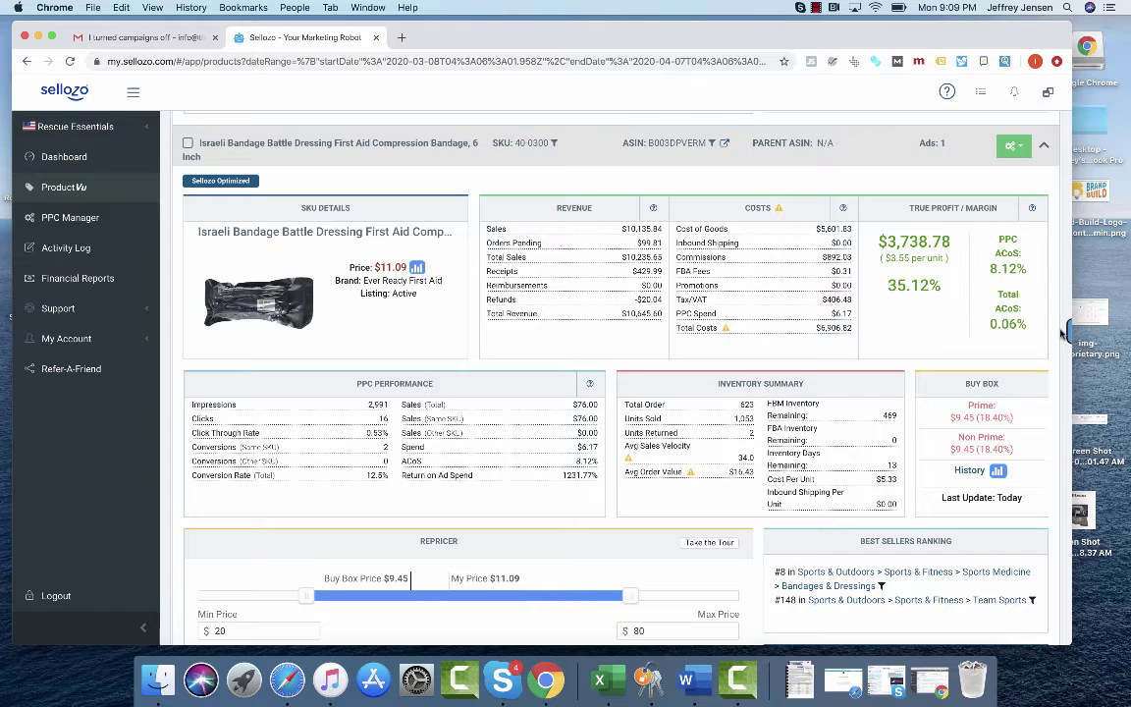
scroll(957, 301, "down", 5)
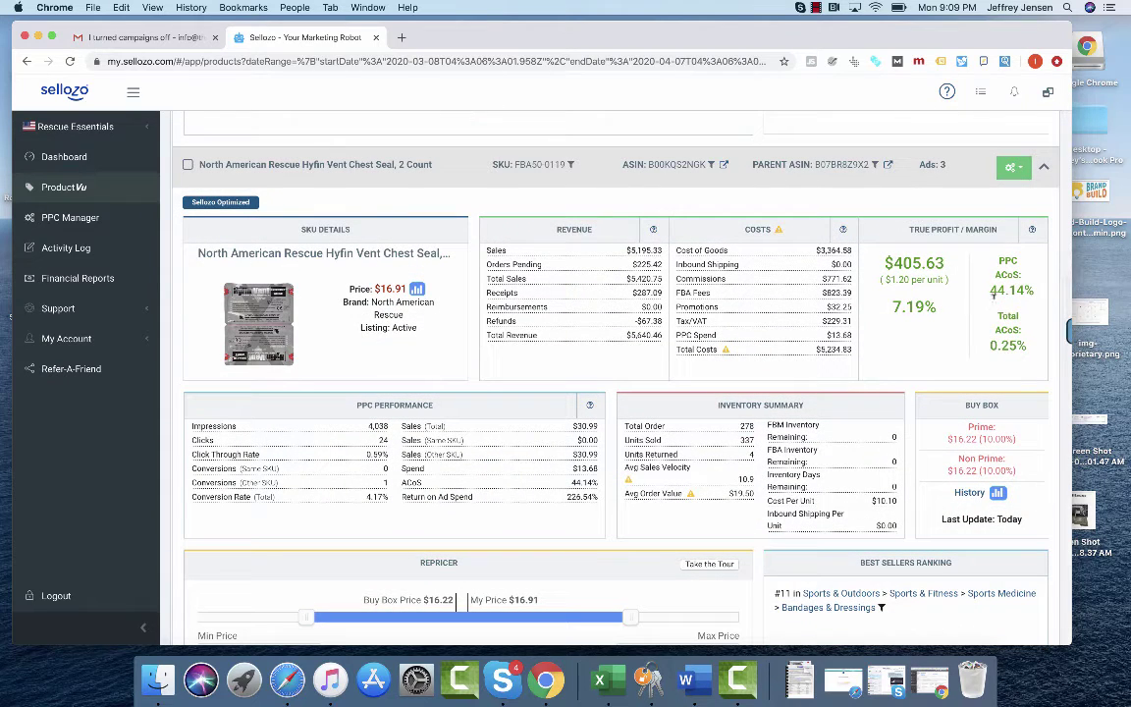
left_click_drag(991, 289, 1017, 290)
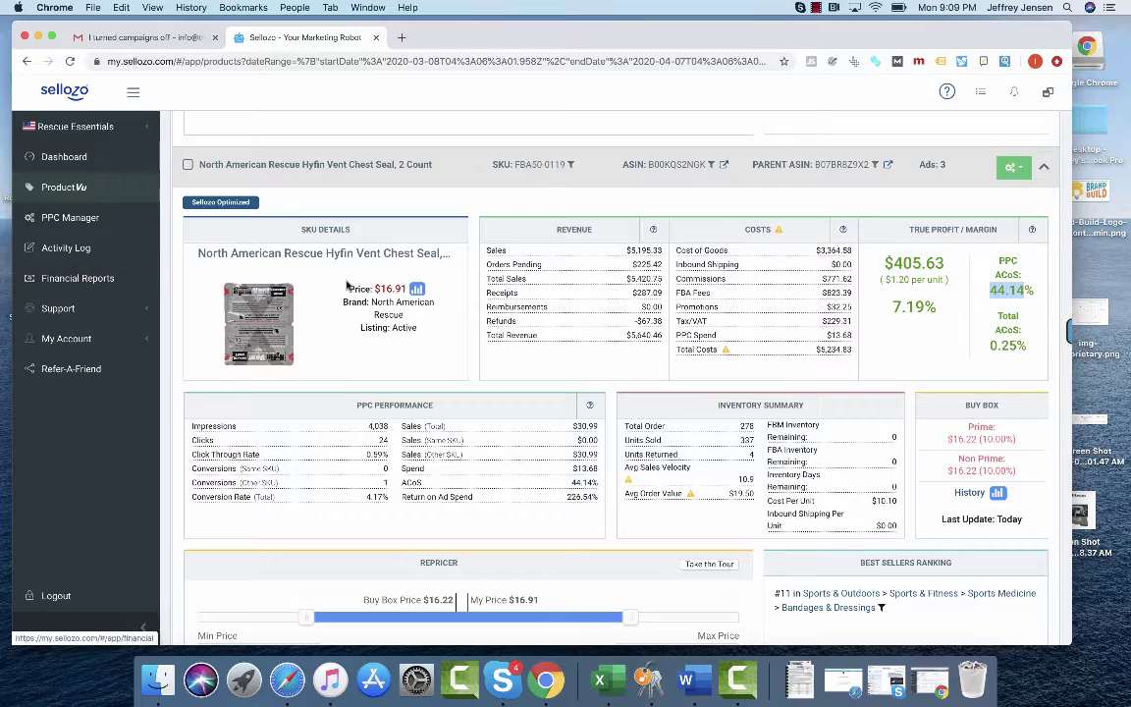
scroll(1029, 174, "down", 1)
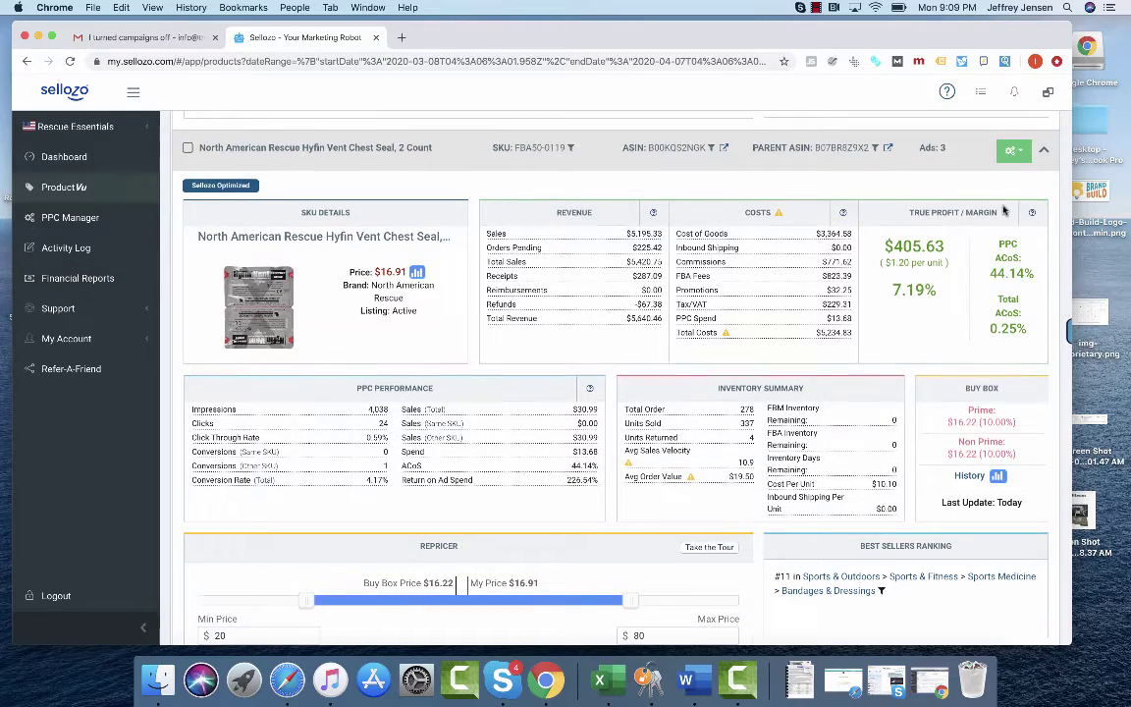
Step: Open the Hyfin Vent Chest Seal's campaigns for editing, view the Target ACoS choices of 50-0119-Auto, and close without changes
scroll(1012, 182, "down", 5)
scroll(1001, 202, "down", 6)
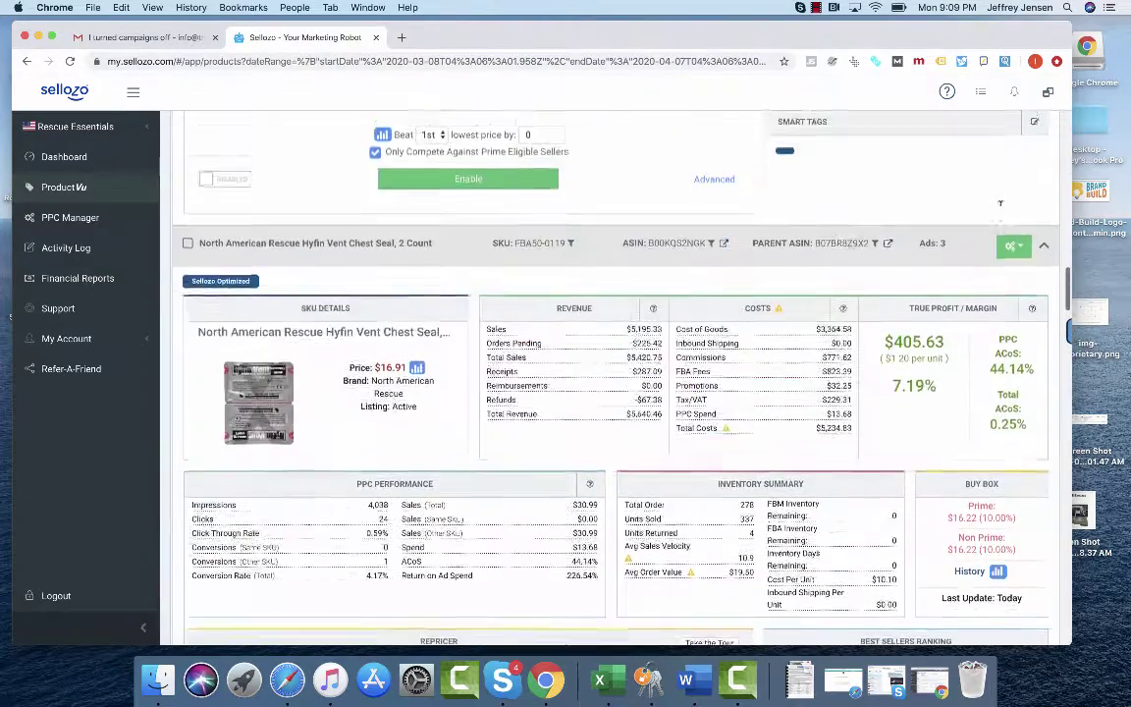
left_click(1016, 239)
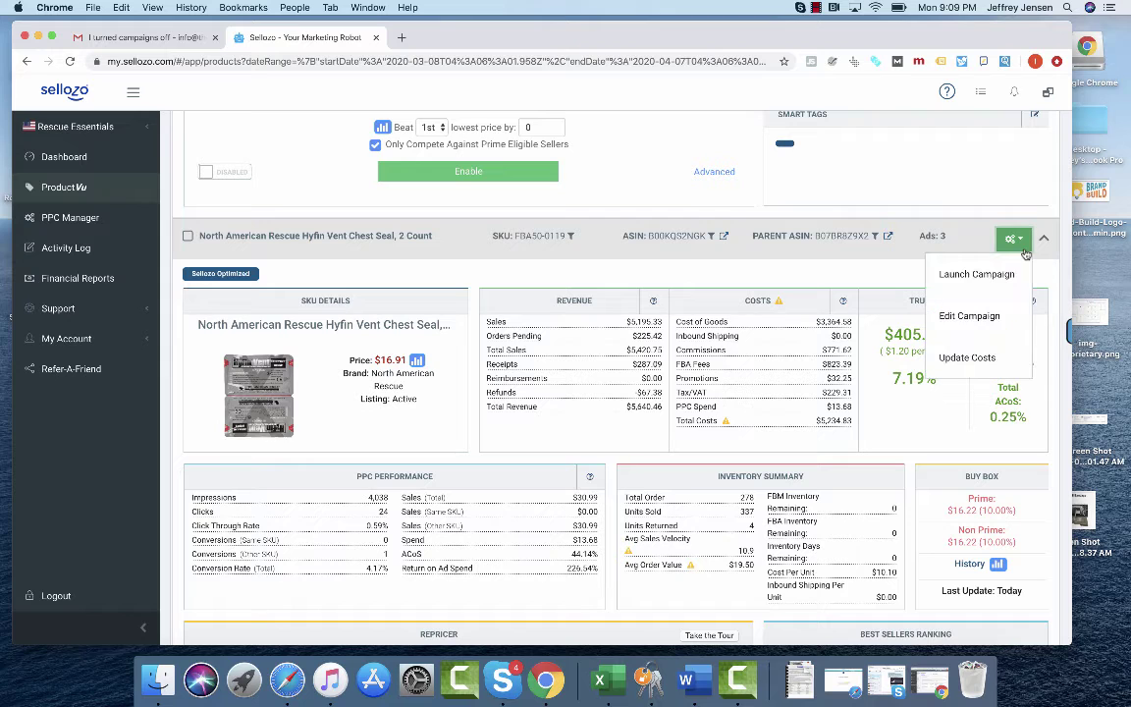
left_click(1005, 318)
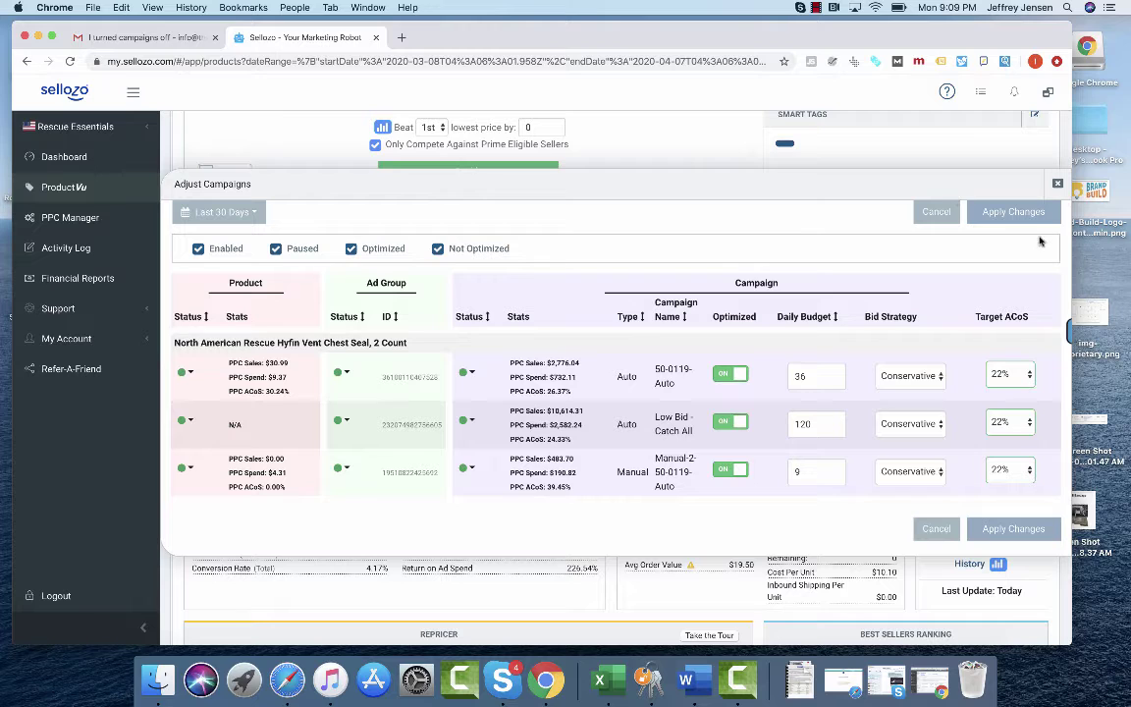
left_click(1019, 374)
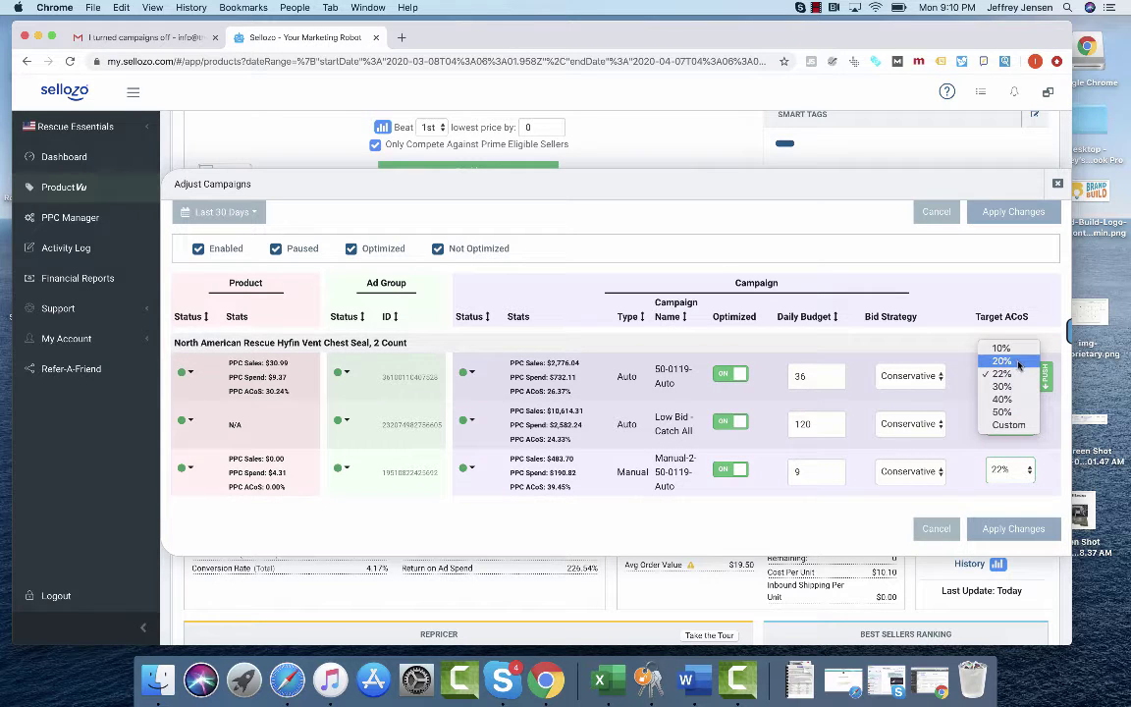
left_click(1034, 377)
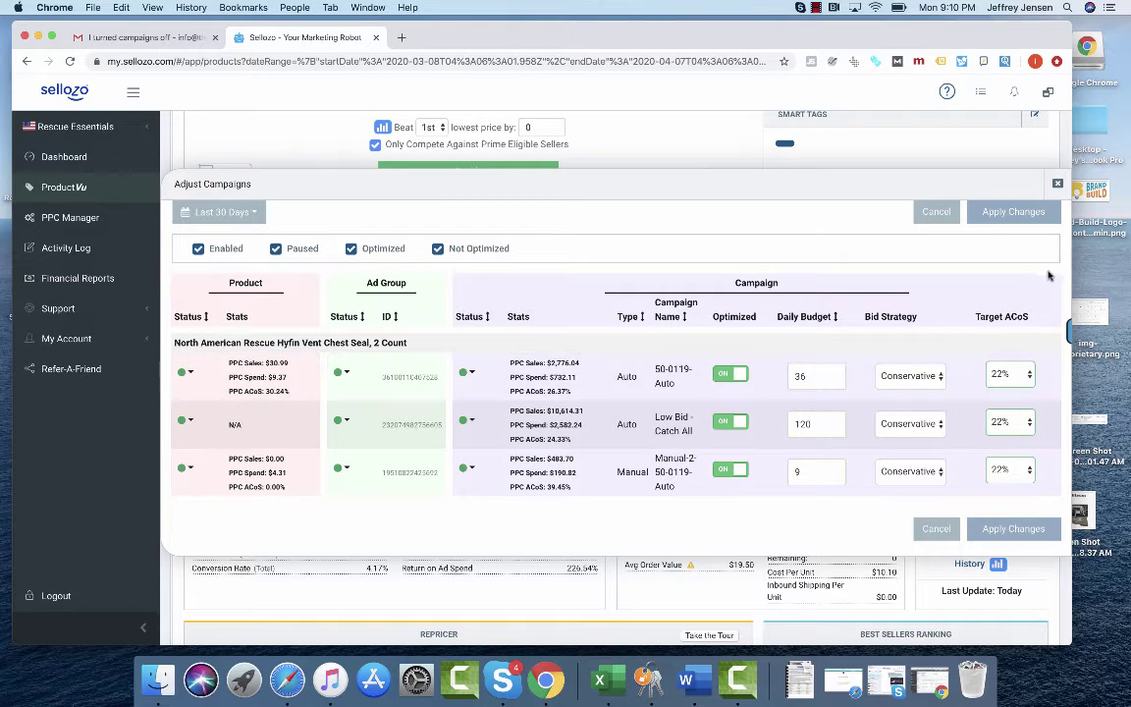
left_click(1058, 184)
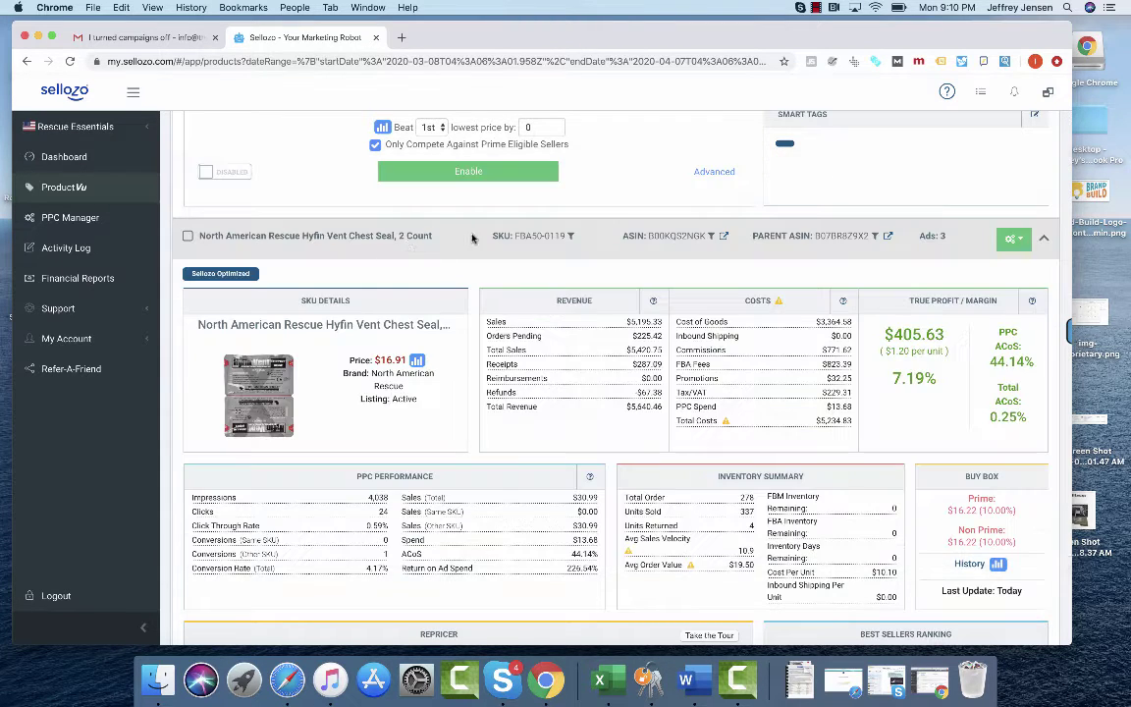
Step: Open the Low Bid - Catch All campaign for editing from PPC Manager
left_click(125, 225)
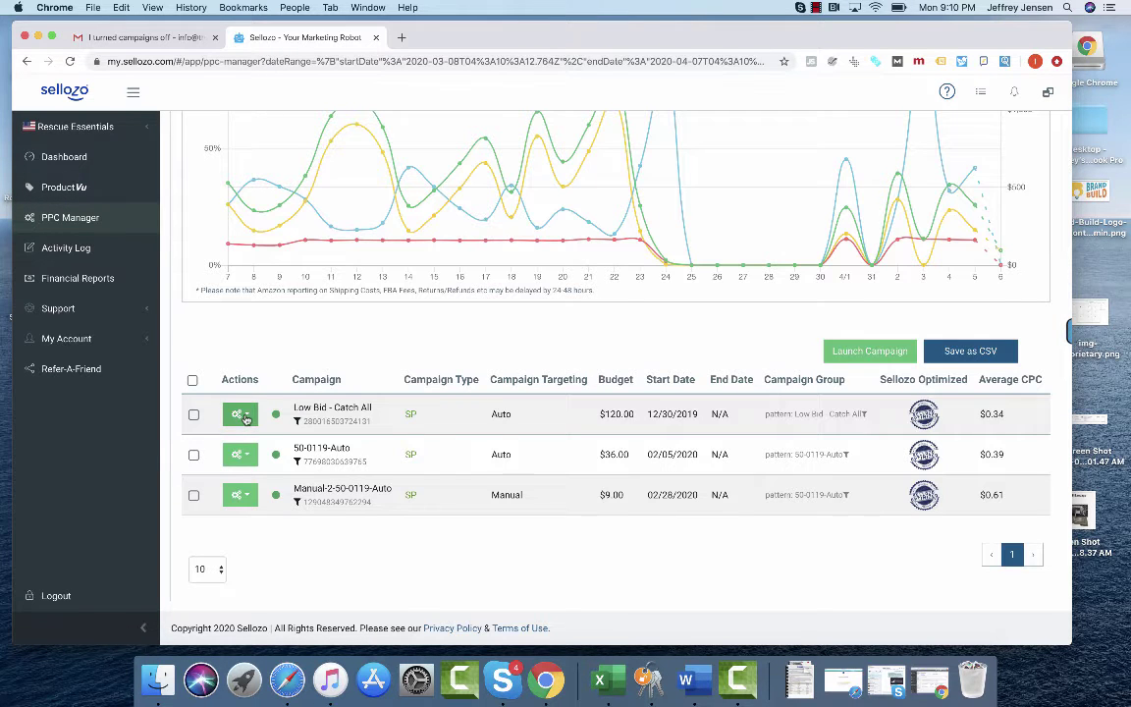
left_click(242, 416)
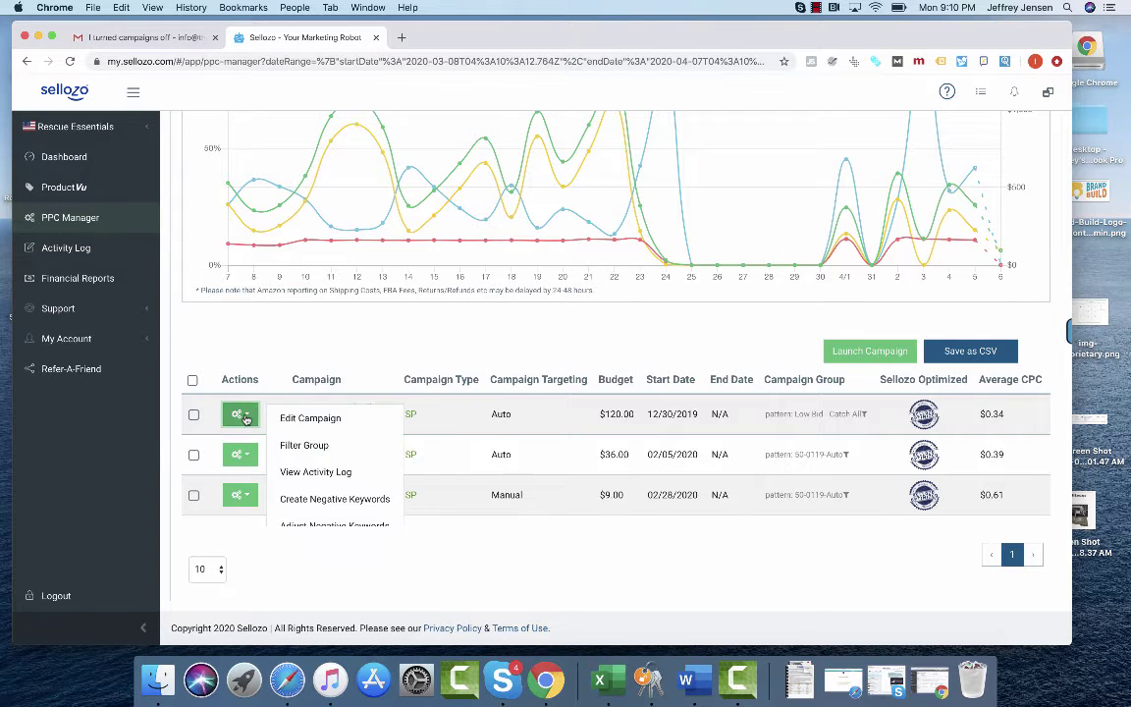
scroll(328, 450, "down", 2)
scroll(328, 455, "up", 2)
left_click(328, 417)
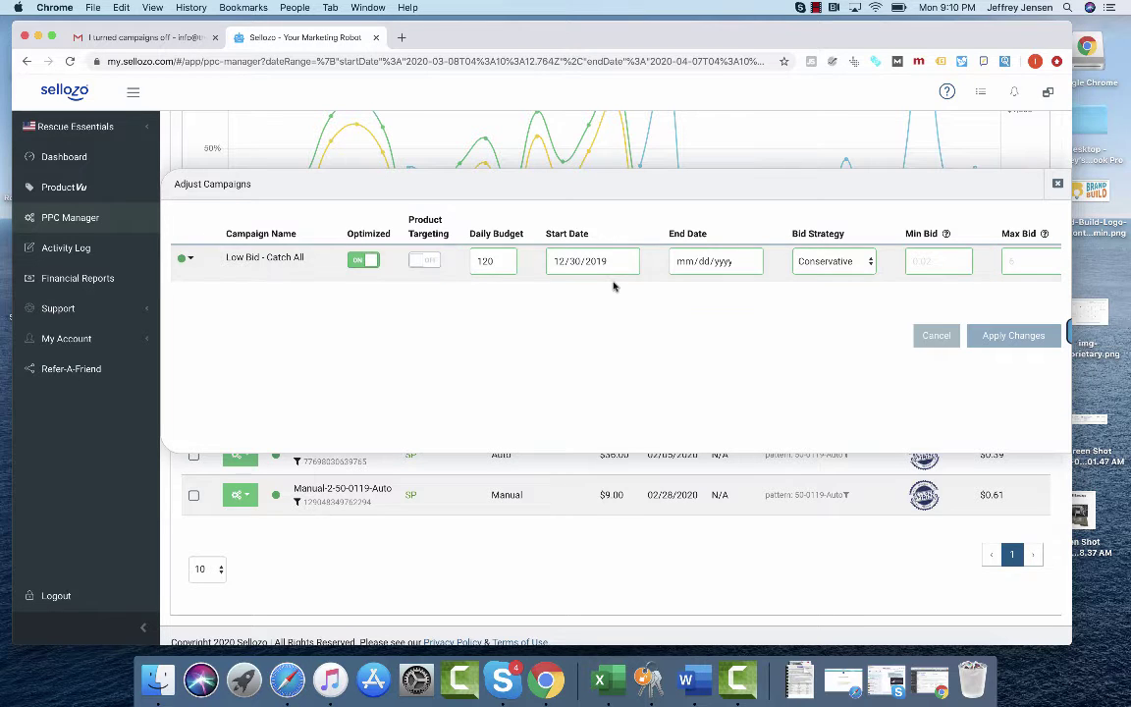
Step: View the Target ACoS choices for the Low Bid - Catch All campaign and close the campaign adjustments without changes
scroll(614, 286, "right", 5)
left_click(965, 263)
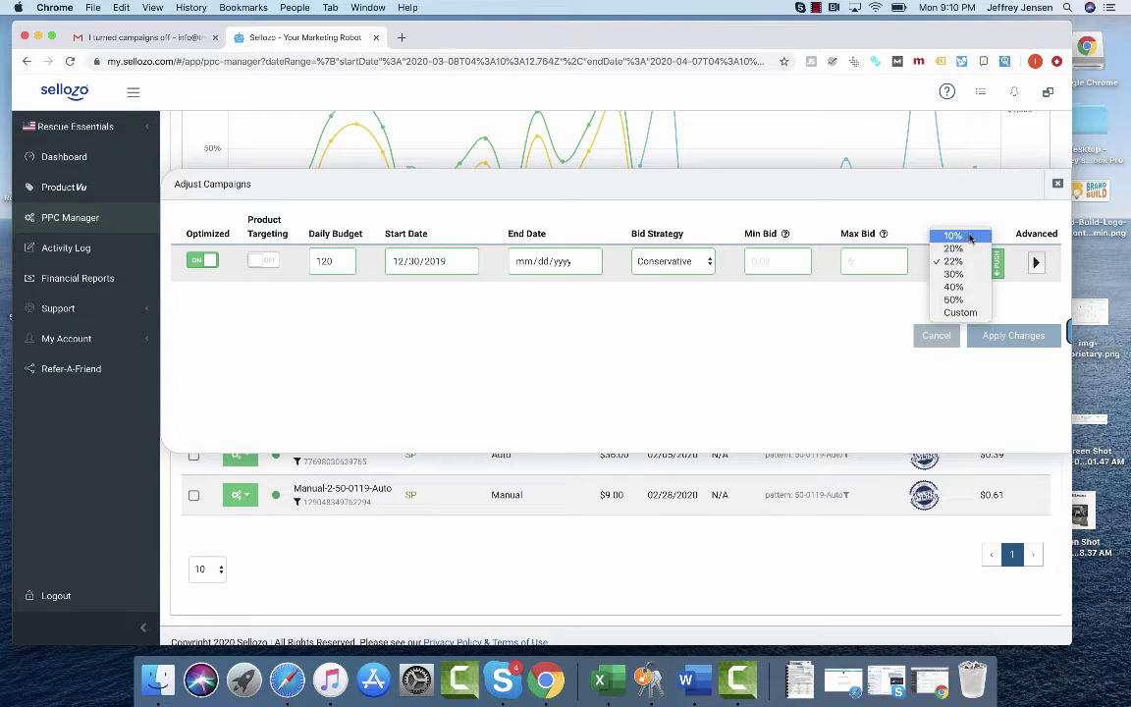
left_click(844, 352)
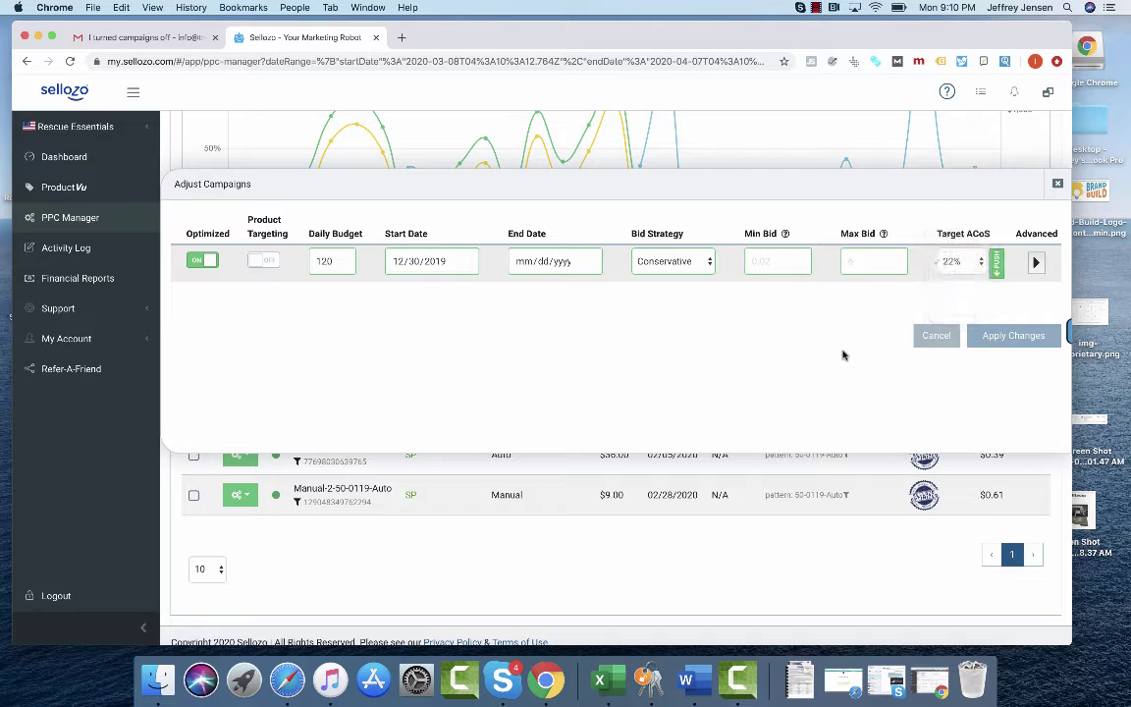
left_click(967, 265)
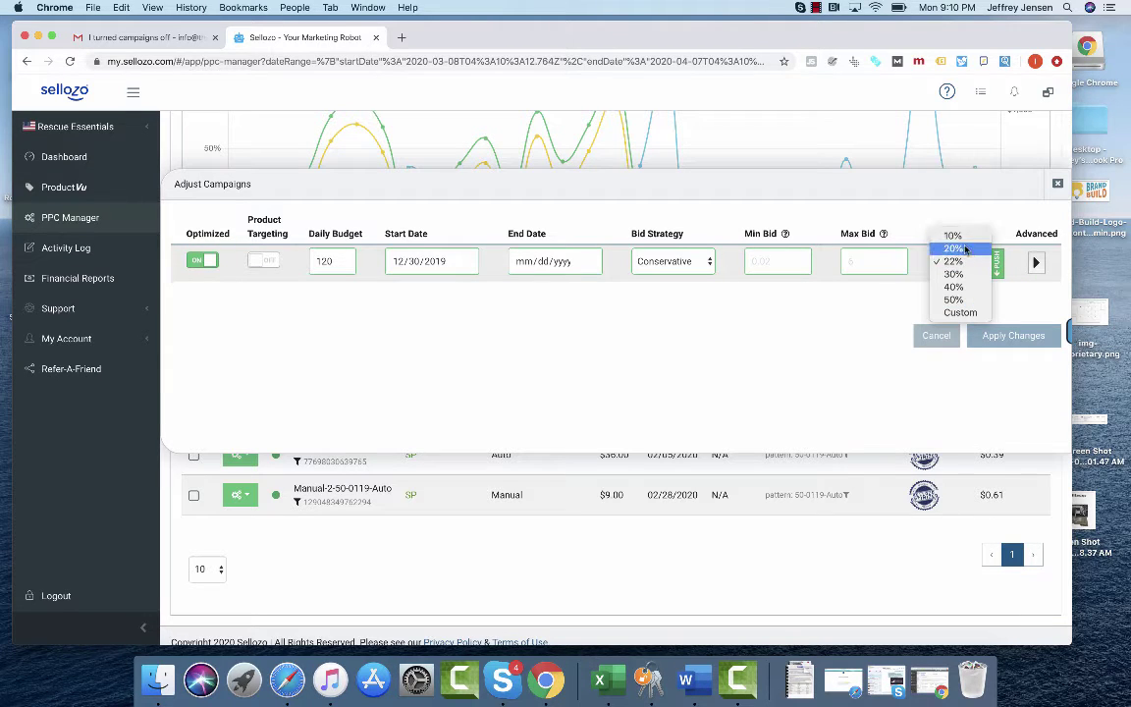
left_click(858, 371)
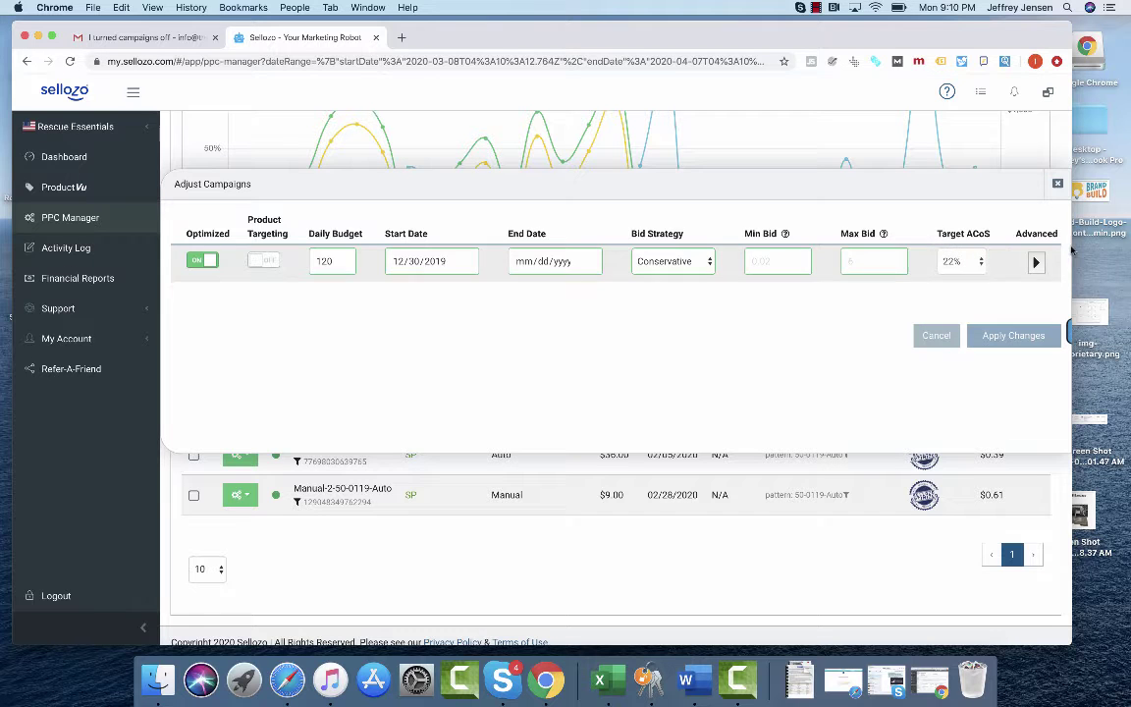
left_click(1058, 187)
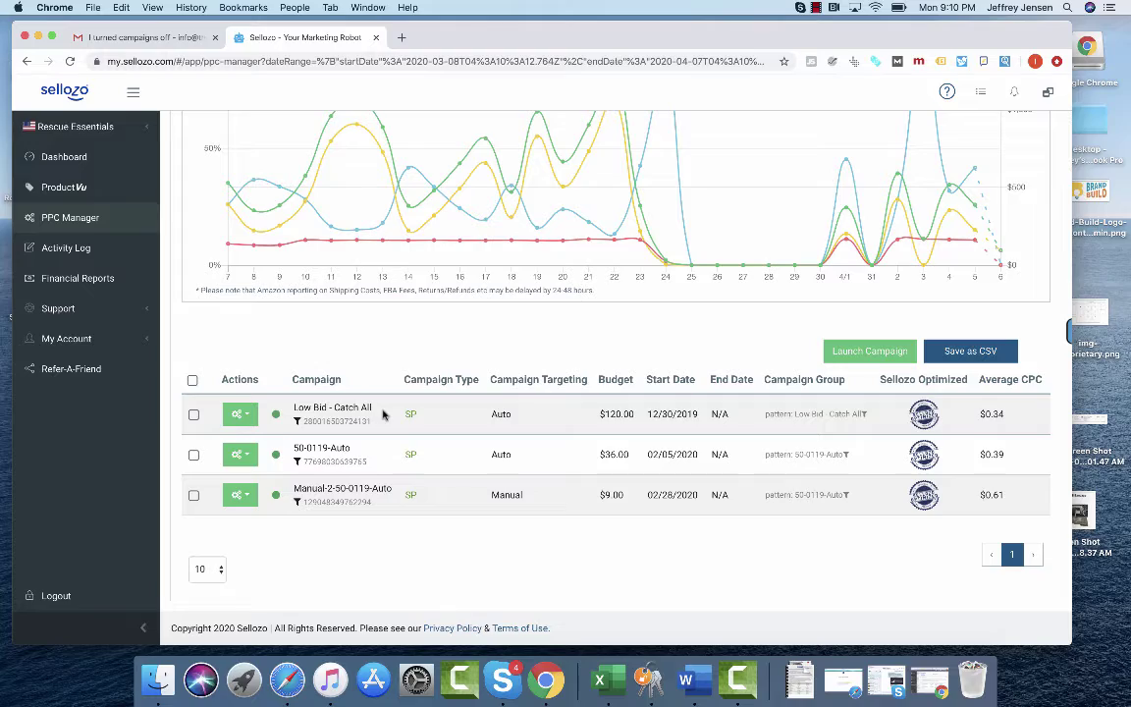
Step: Open ProductVu and compare profit margins with PPC ACoS for the products down to the NAR Hyfin Vent Compact - Two Pack
left_click(46, 190)
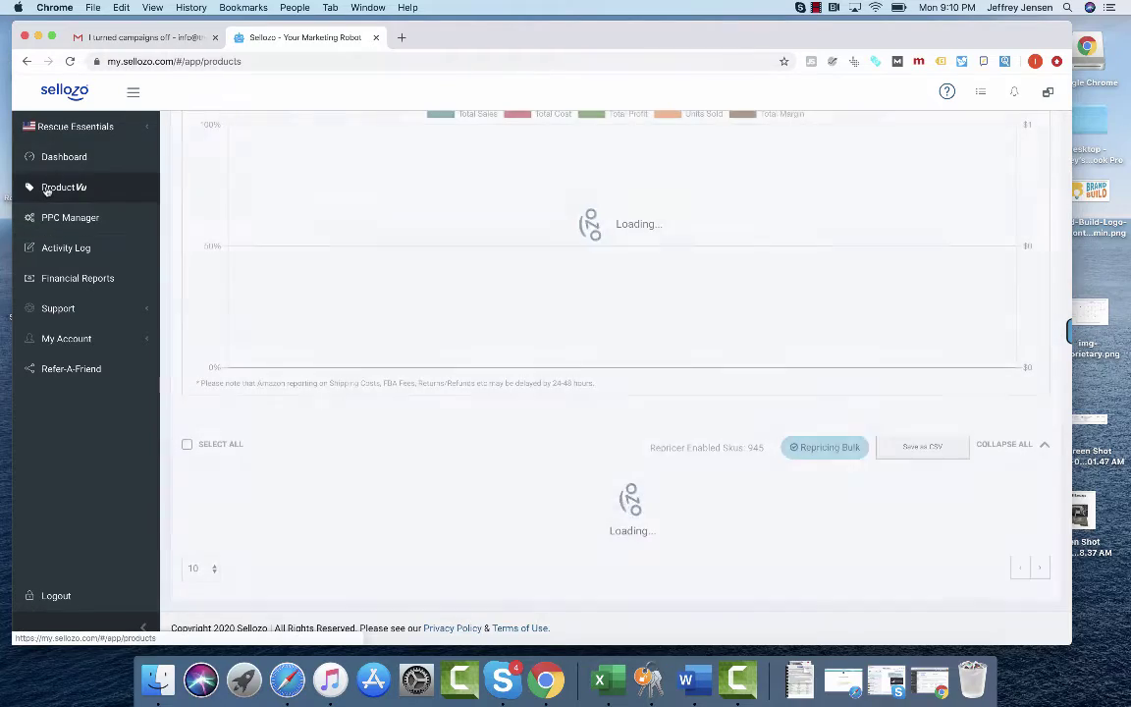
scroll(611, 298, "down", 3)
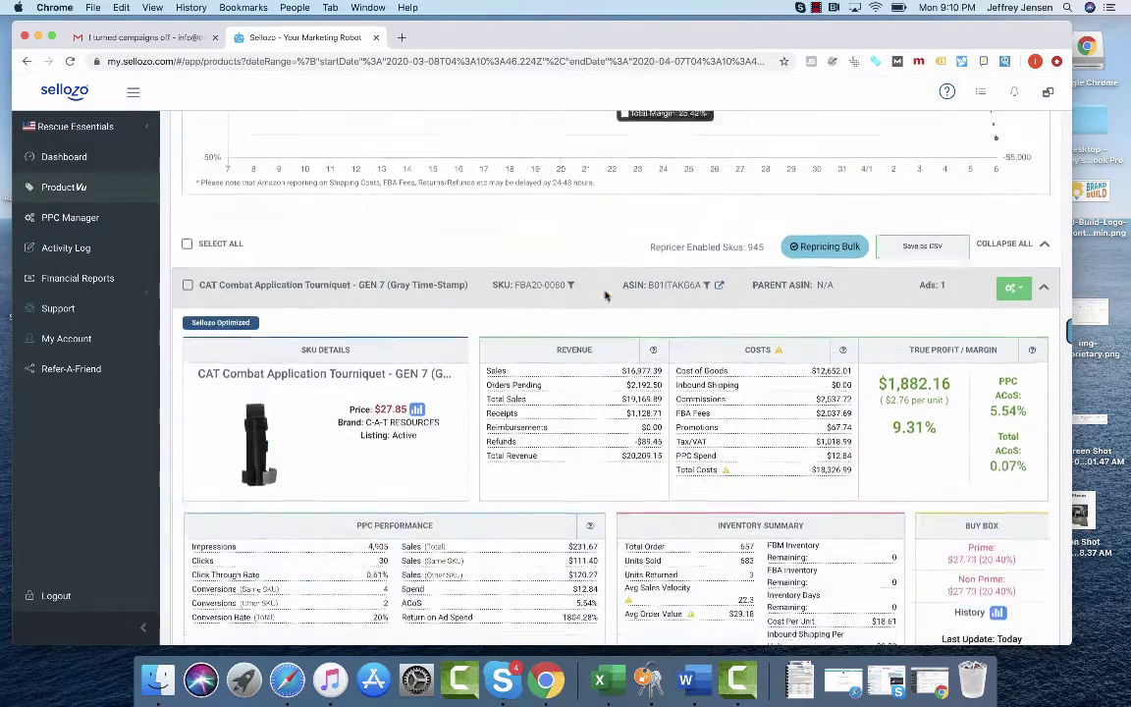
scroll(606, 296, "down", 15)
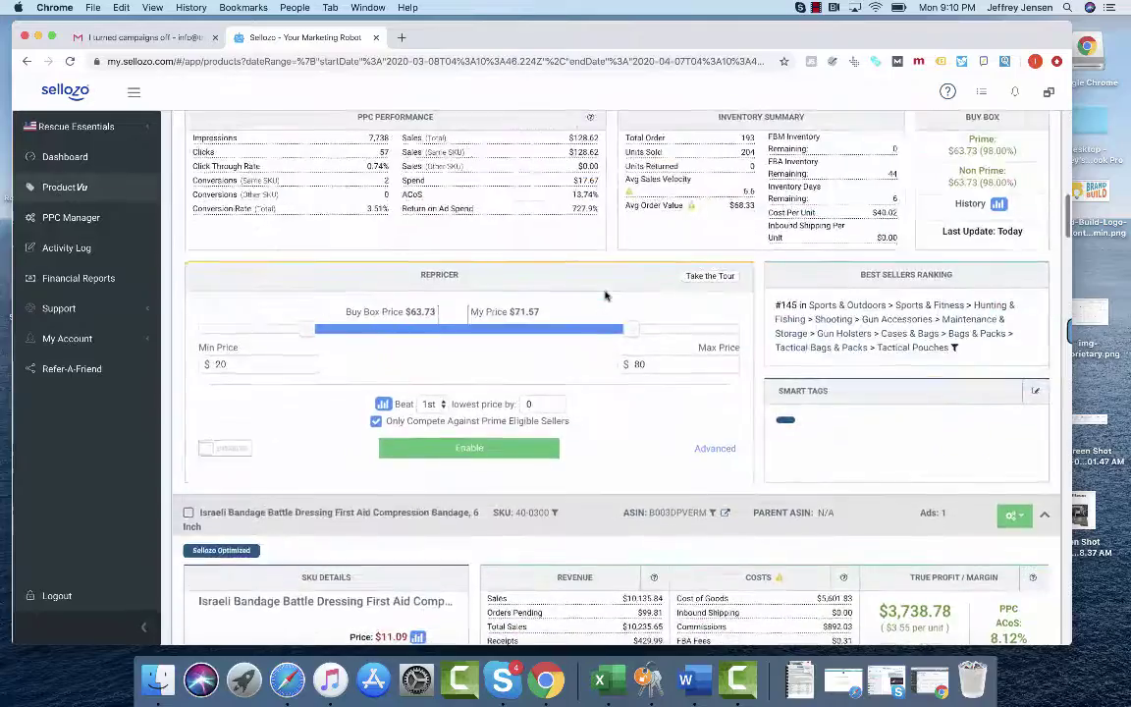
scroll(605, 296, "down", 5)
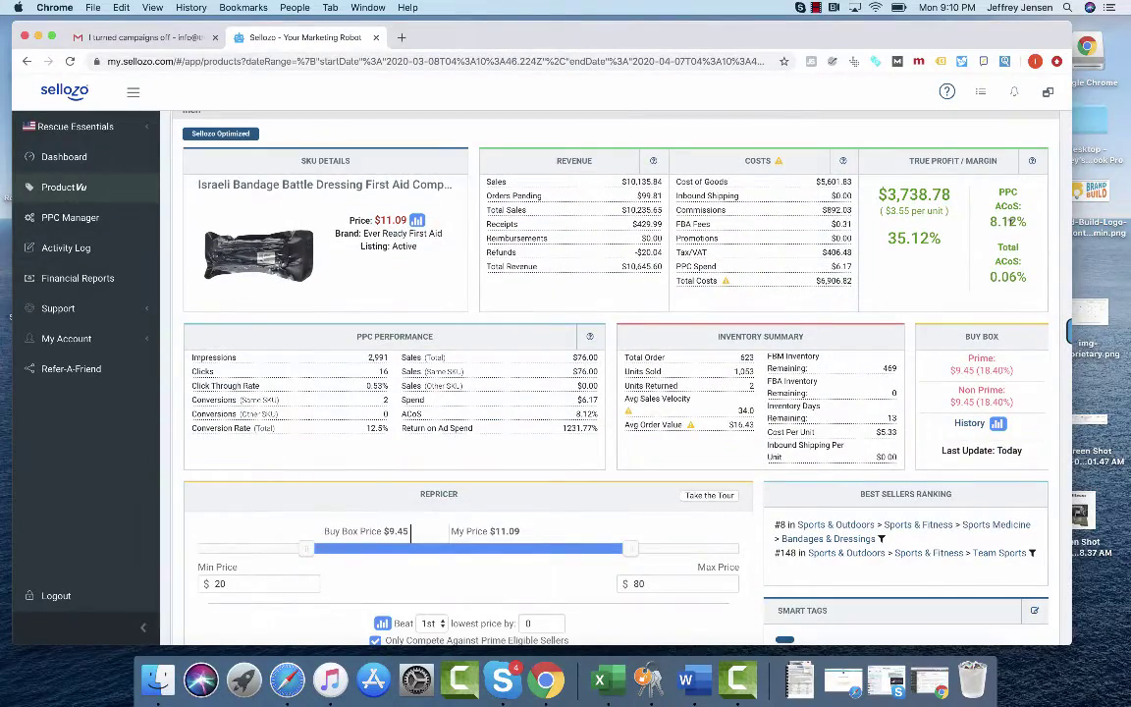
scroll(990, 354, "down", 15)
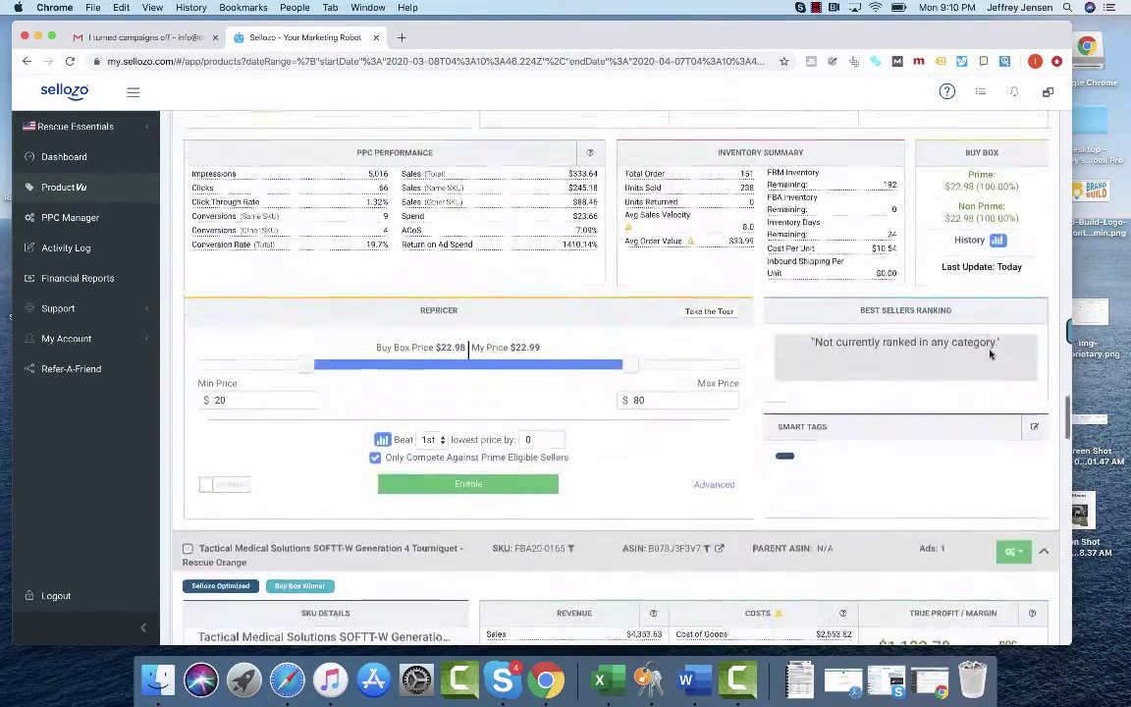
scroll(990, 355, "down", 10)
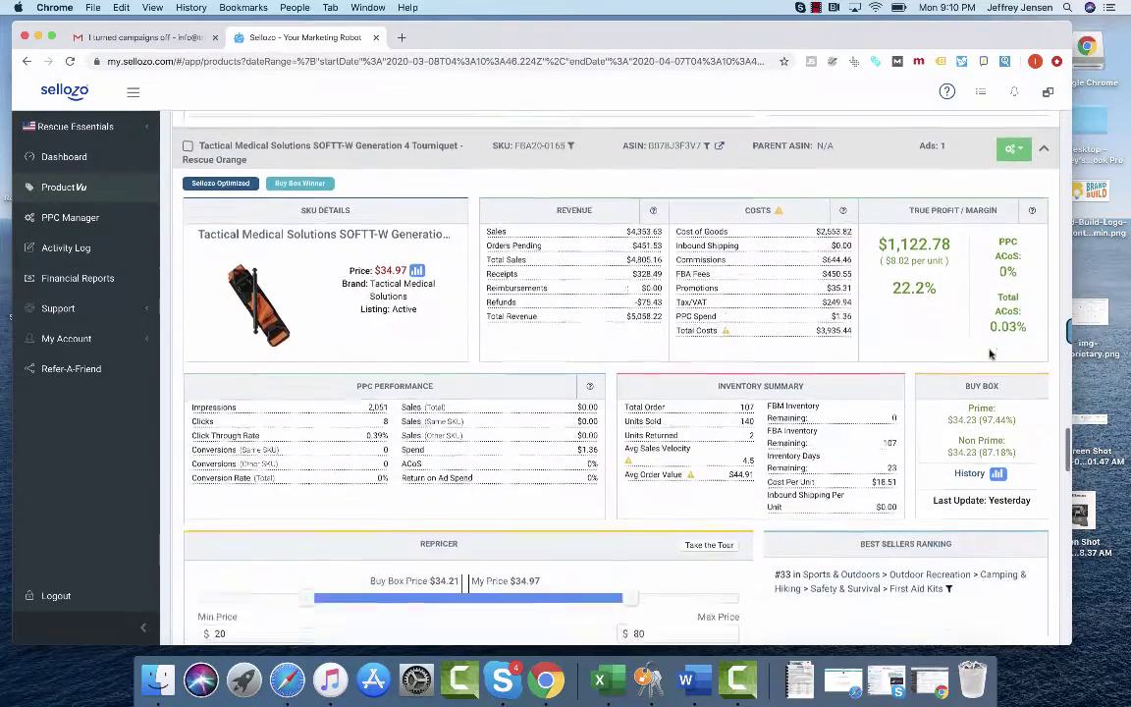
scroll(990, 354, "down", 6)
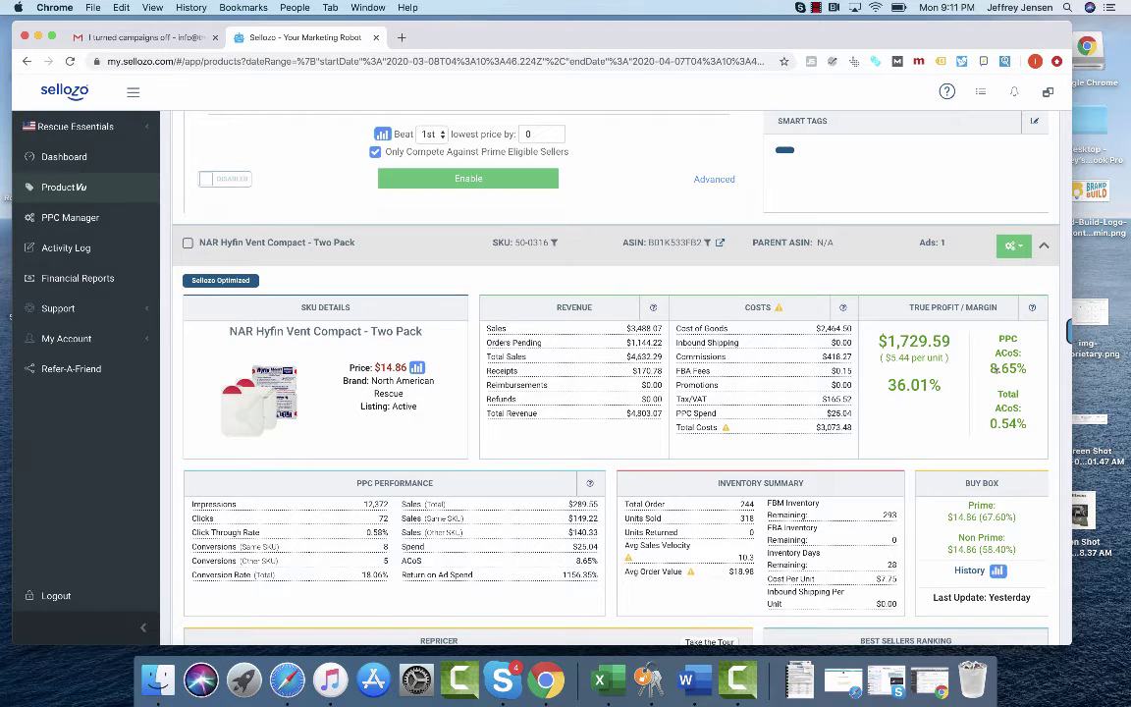
Step: Examine the Potable Aqua Water Purification Treatment's profit margin, PPC ACoS, PPC performance and best sellers ranking
scroll(998, 377, "down", 7)
scroll(998, 377, "down", 3)
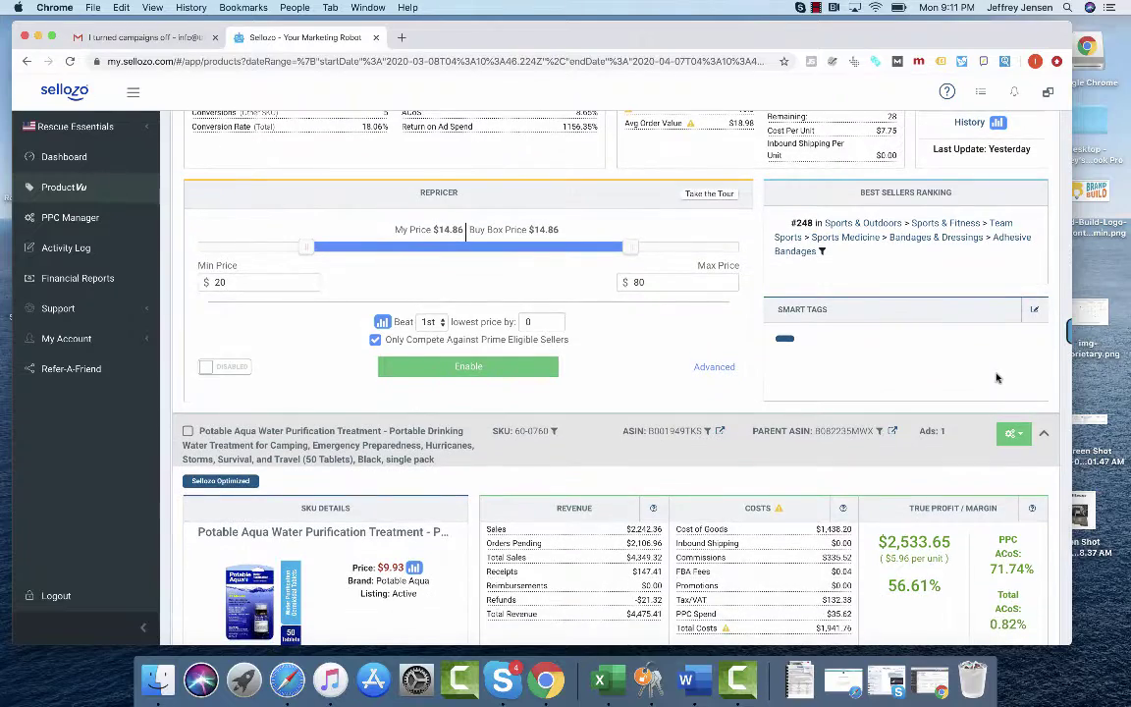
scroll(998, 377, "down", 2)
scroll(998, 377, "down", 1)
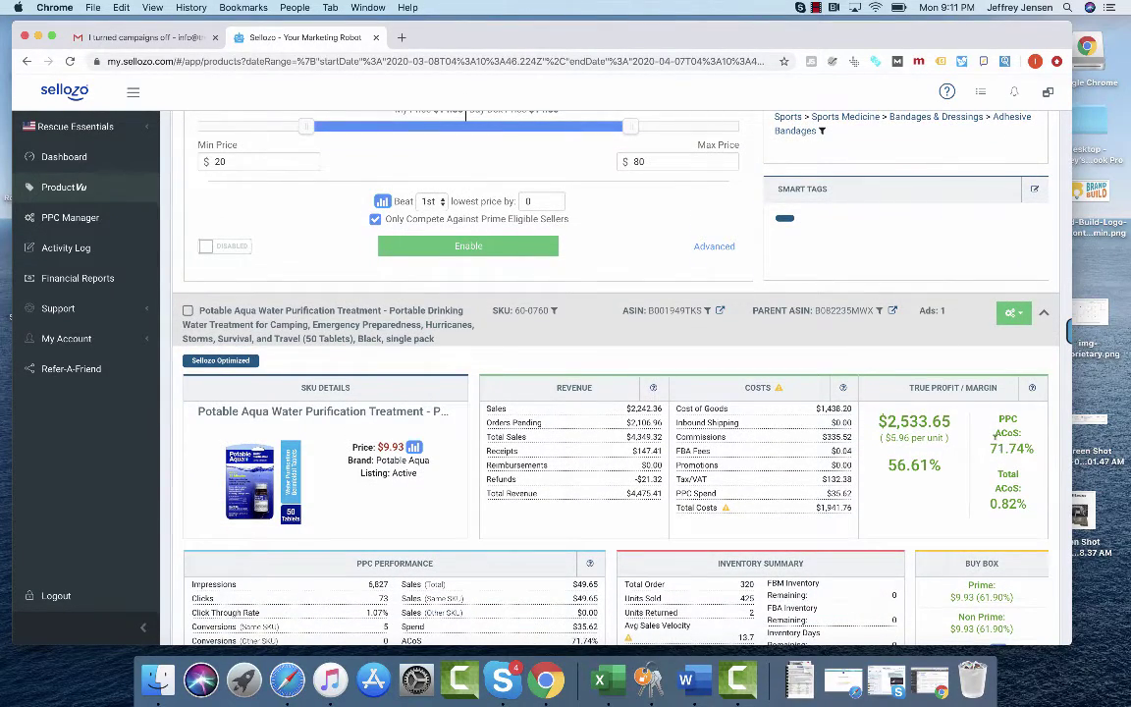
scroll(1004, 462, "down", 3)
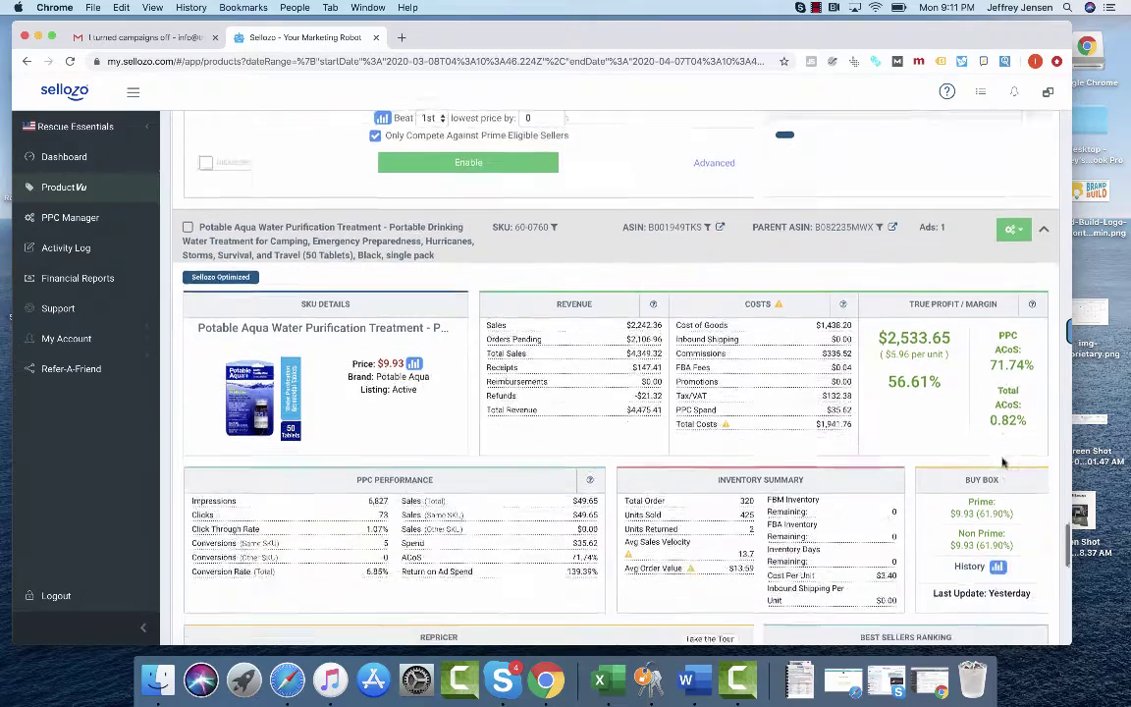
scroll(1004, 462, "down", 3)
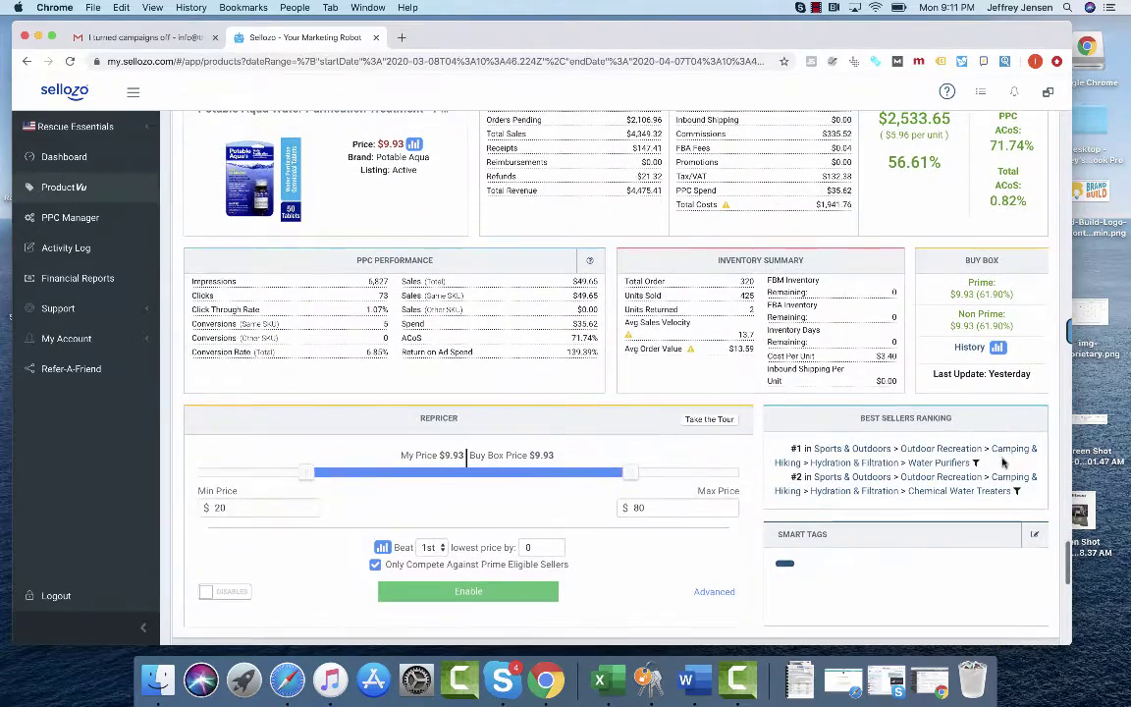
scroll(1003, 462, "down", 2)
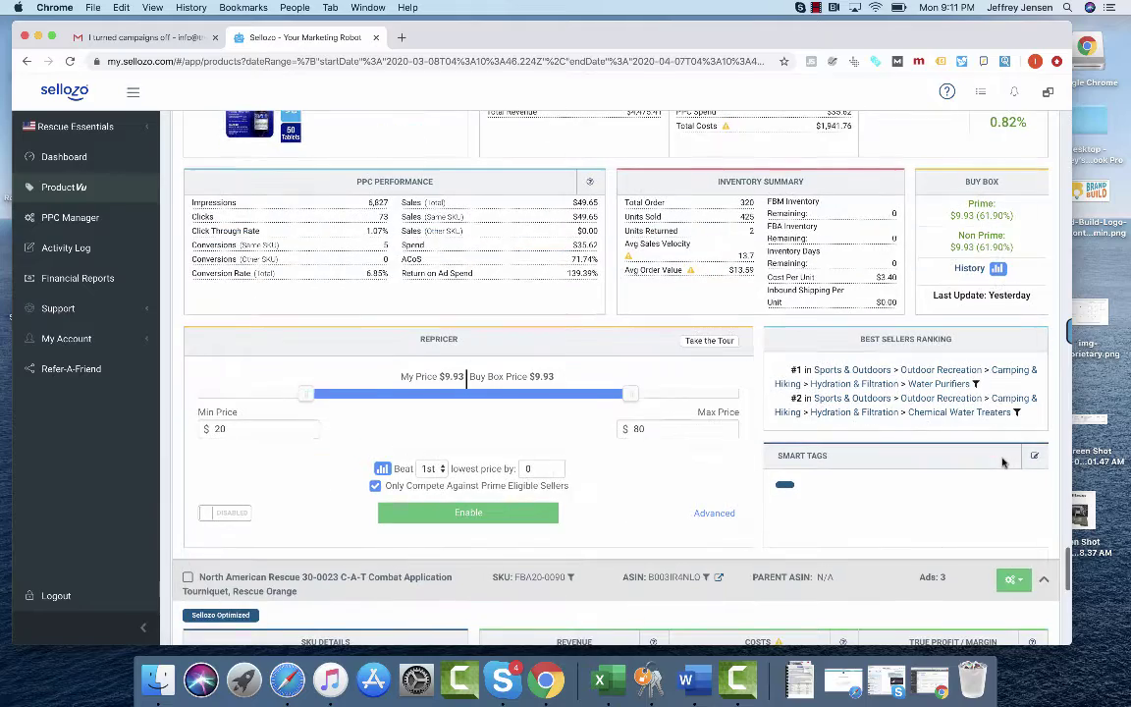
Step: Compare the profit margin with the PPC ACoS for the North American Rescue C-A-T Combat Application Tourniquet in Rescue Orange
scroll(923, 435, "down", 3)
scroll(920, 435, "down", 3)
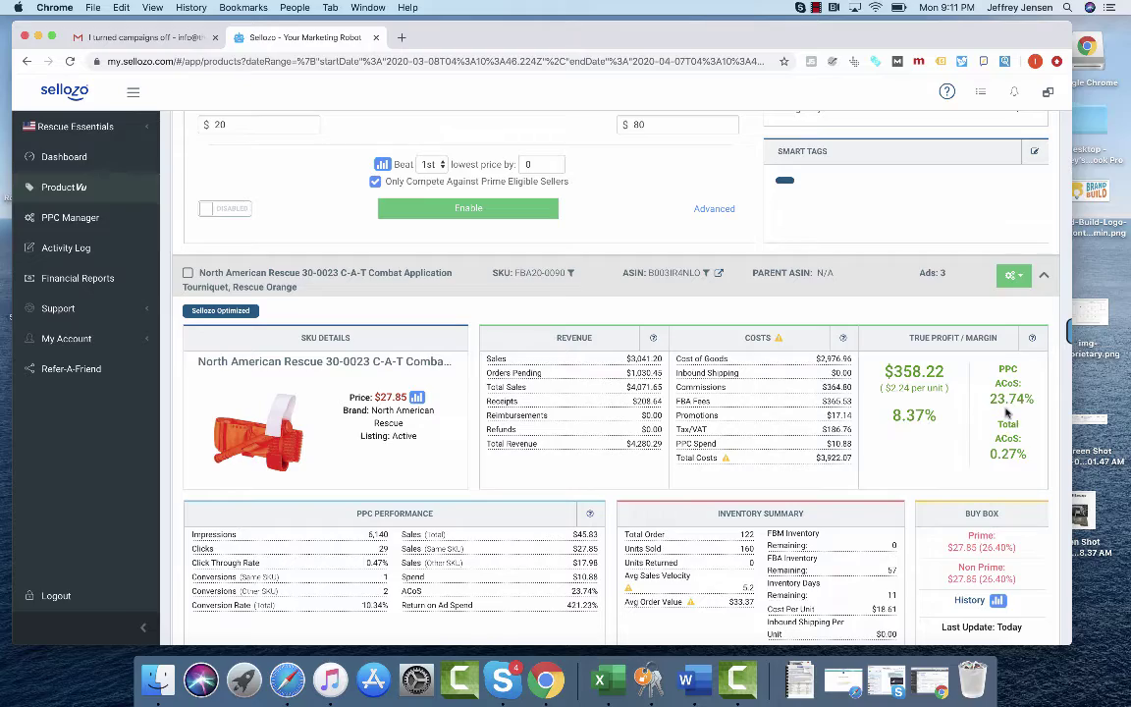
scroll(1000, 404, "down", 6)
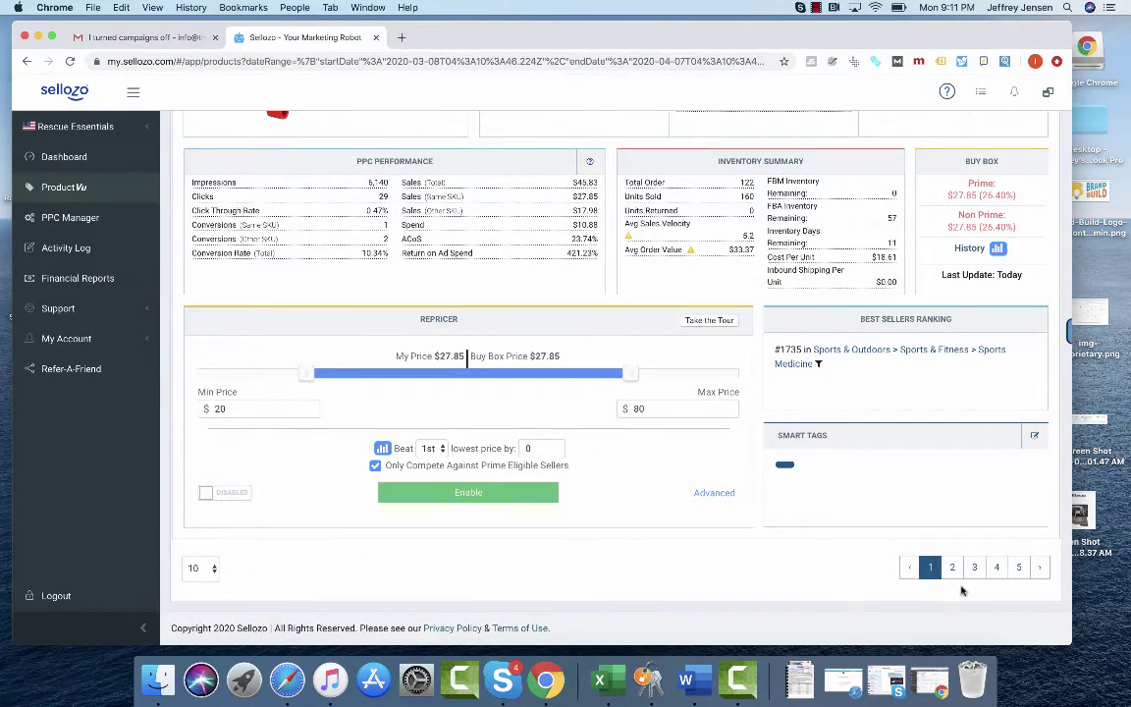
left_click(952, 568)
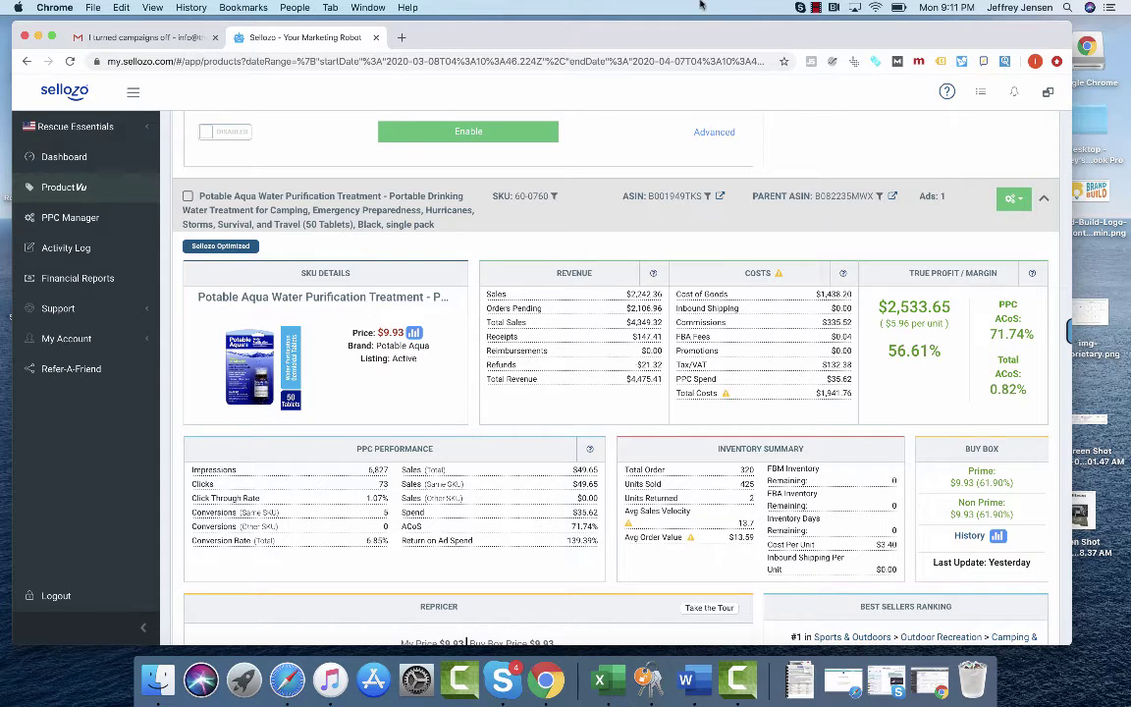
Step: Open the Amazon listing for the Potable Aqua product's parent ASIN and review its evaluation result, ratings and price
left_click(892, 197)
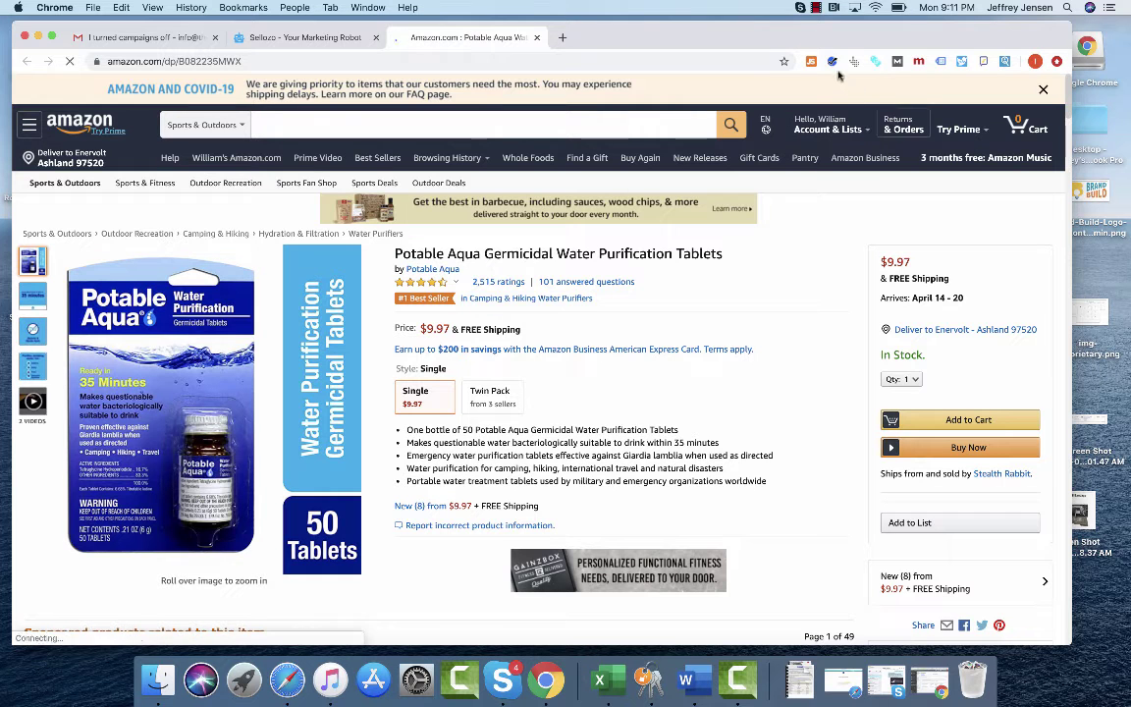
mouse_move(108, 327)
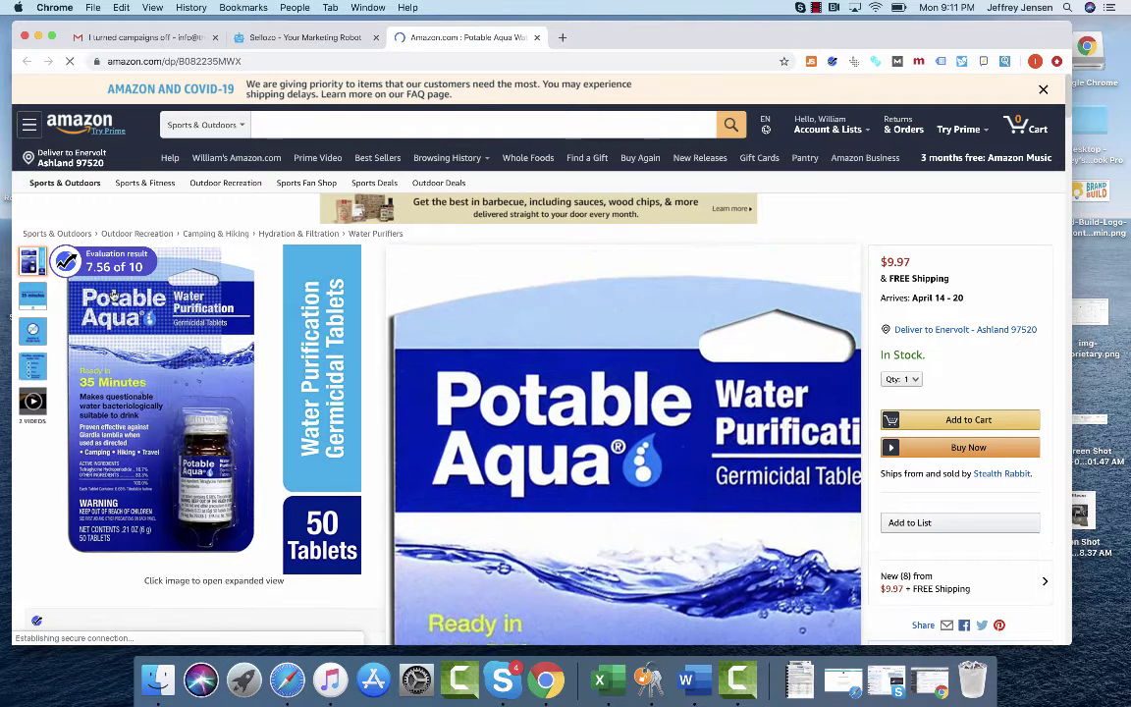
mouse_move(118, 278)
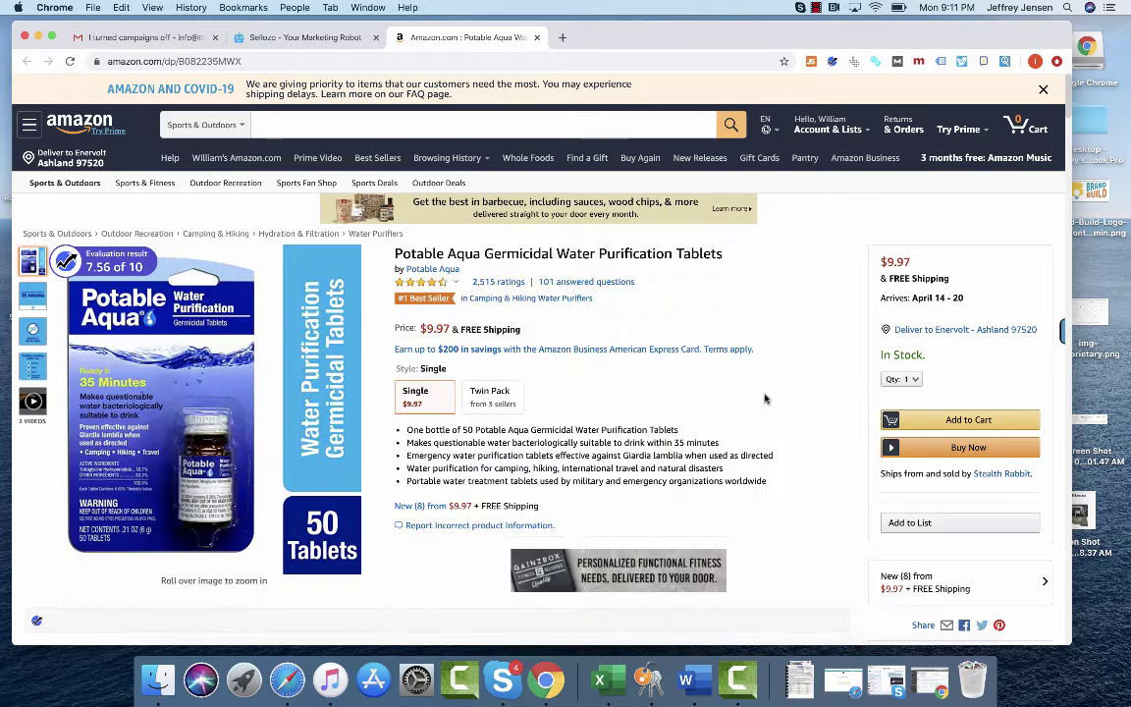
left_click(437, 282)
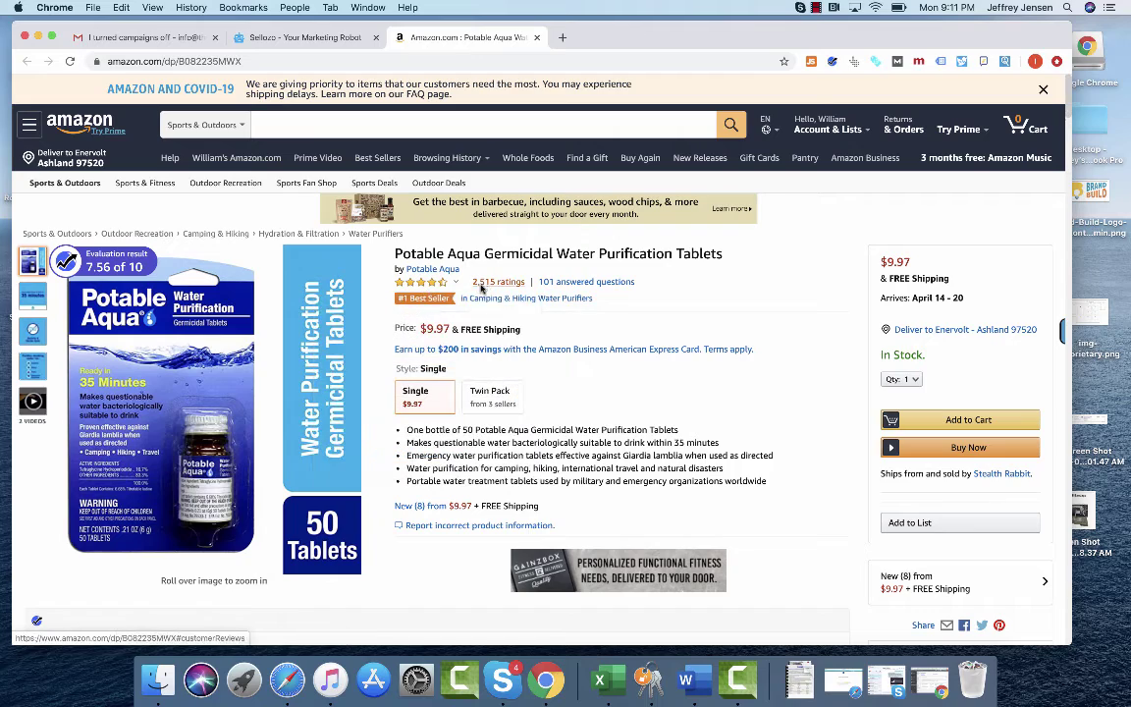
scroll(599, 376, "down", 4)
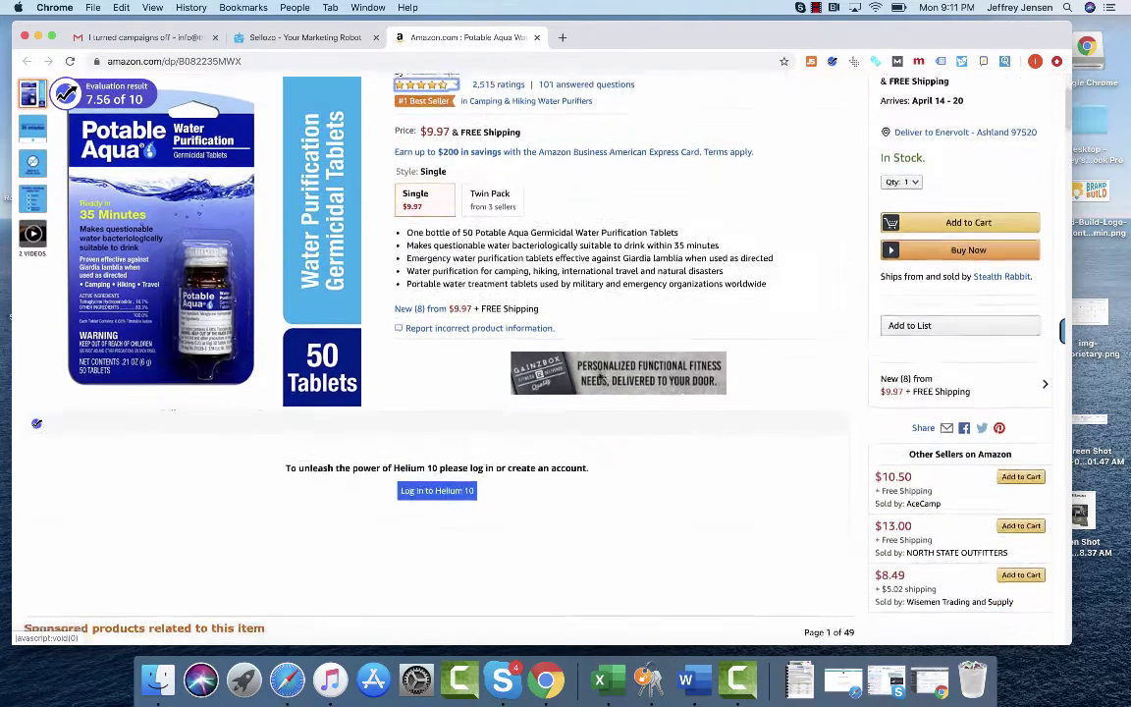
Step: Review all new-condition offers for the Potable Aqua tablets, expand the featured offer's seller details, and close the offer list
left_click(911, 383)
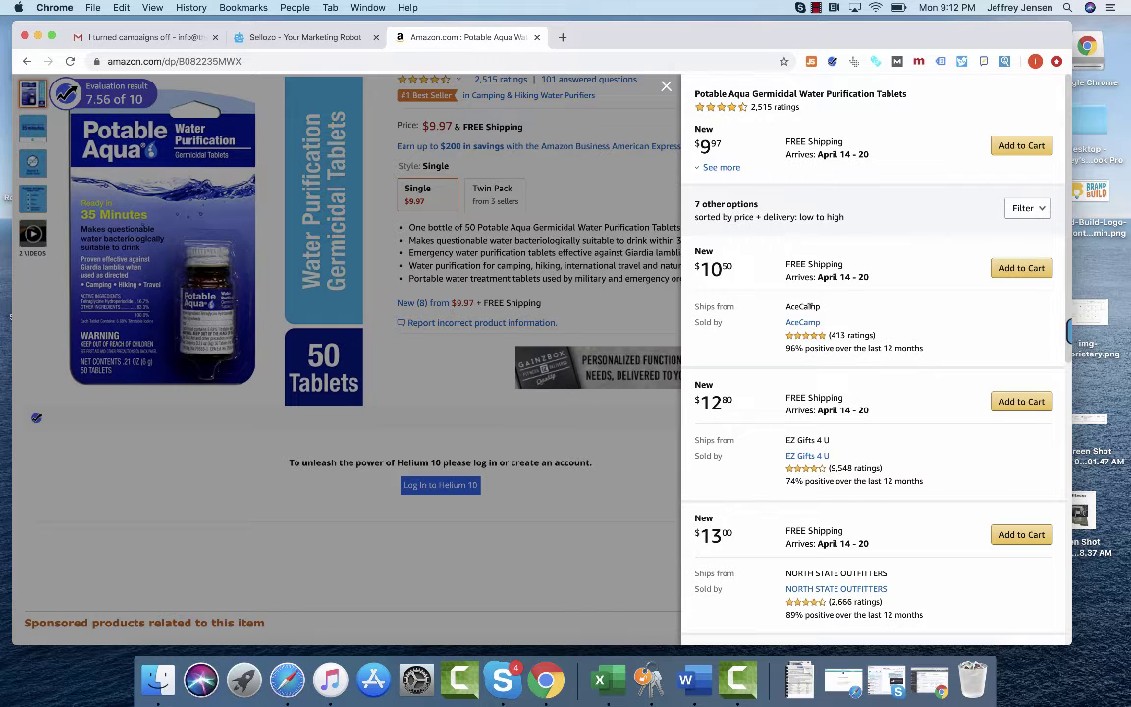
scroll(812, 307, "down", 1)
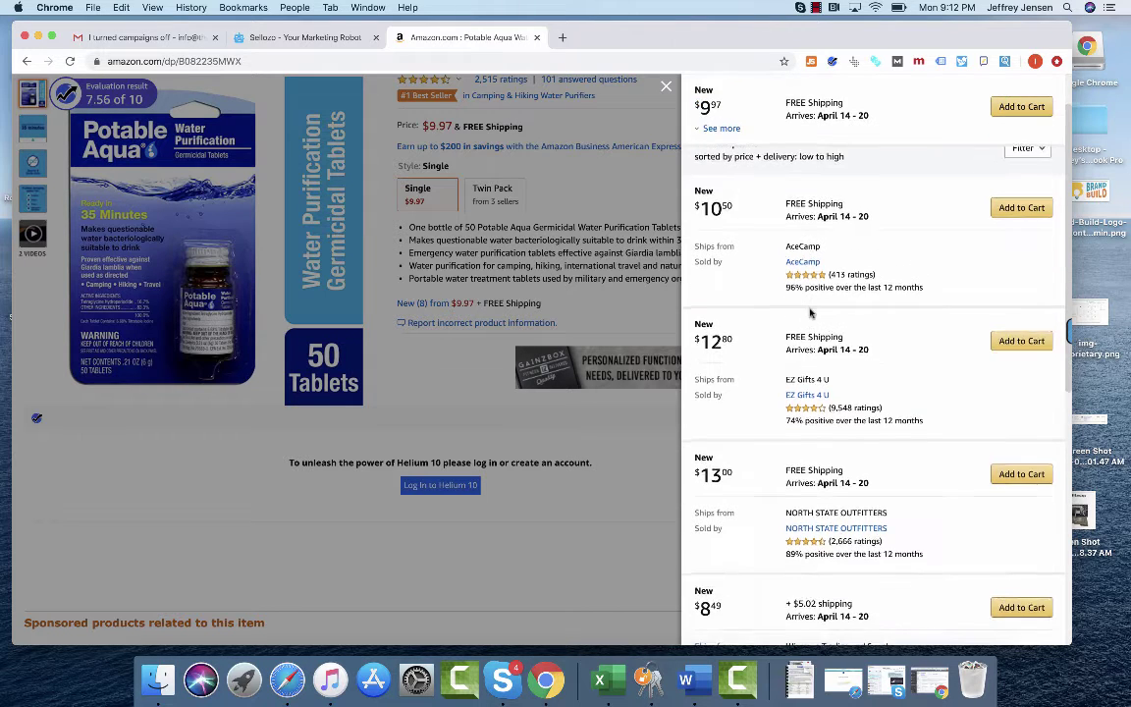
scroll(811, 312, "up", 1)
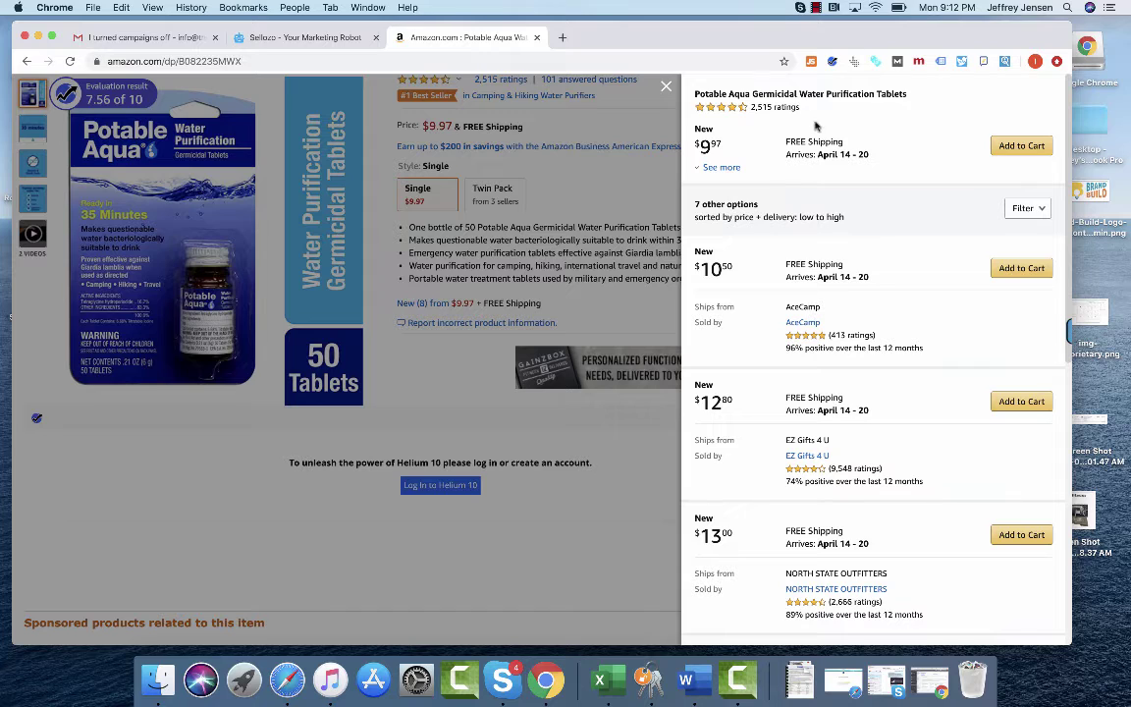
scroll(832, 342, "down", 10)
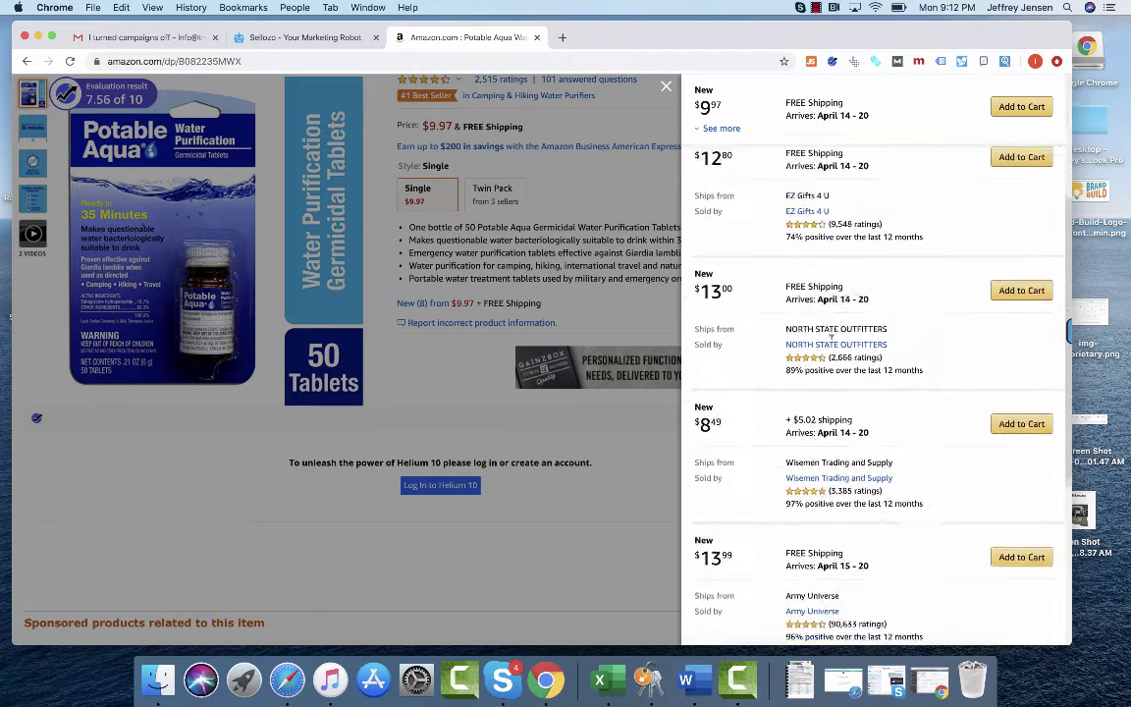
scroll(832, 337, "down", 2)
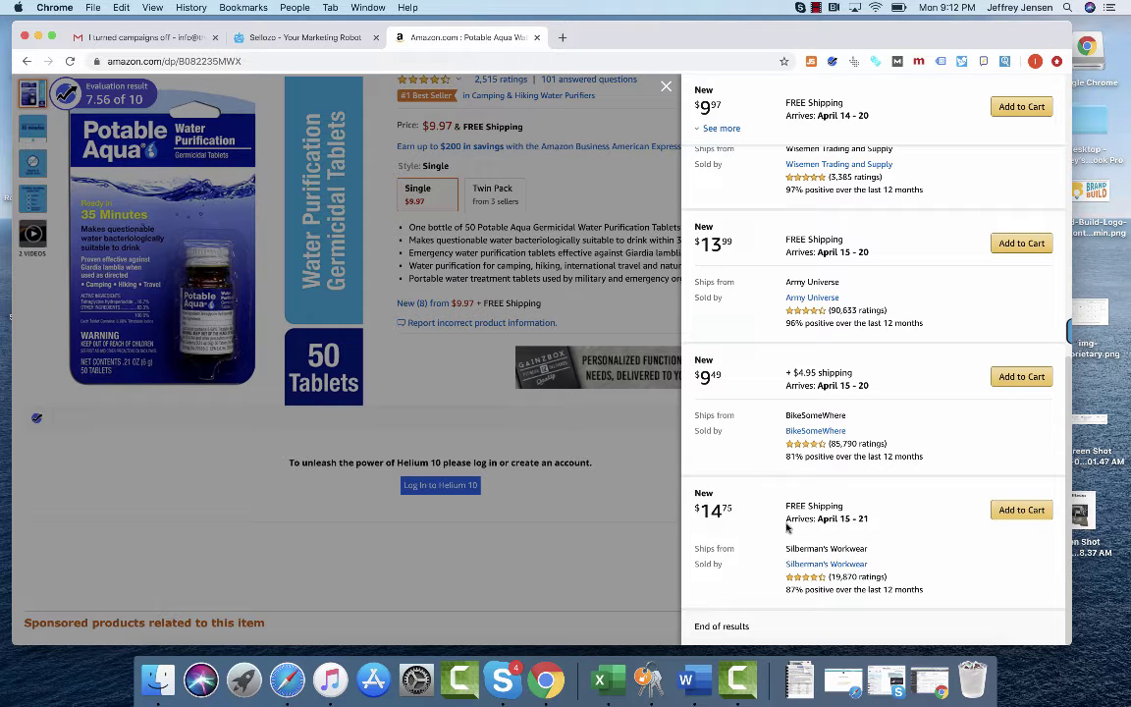
scroll(785, 528, "up", 6)
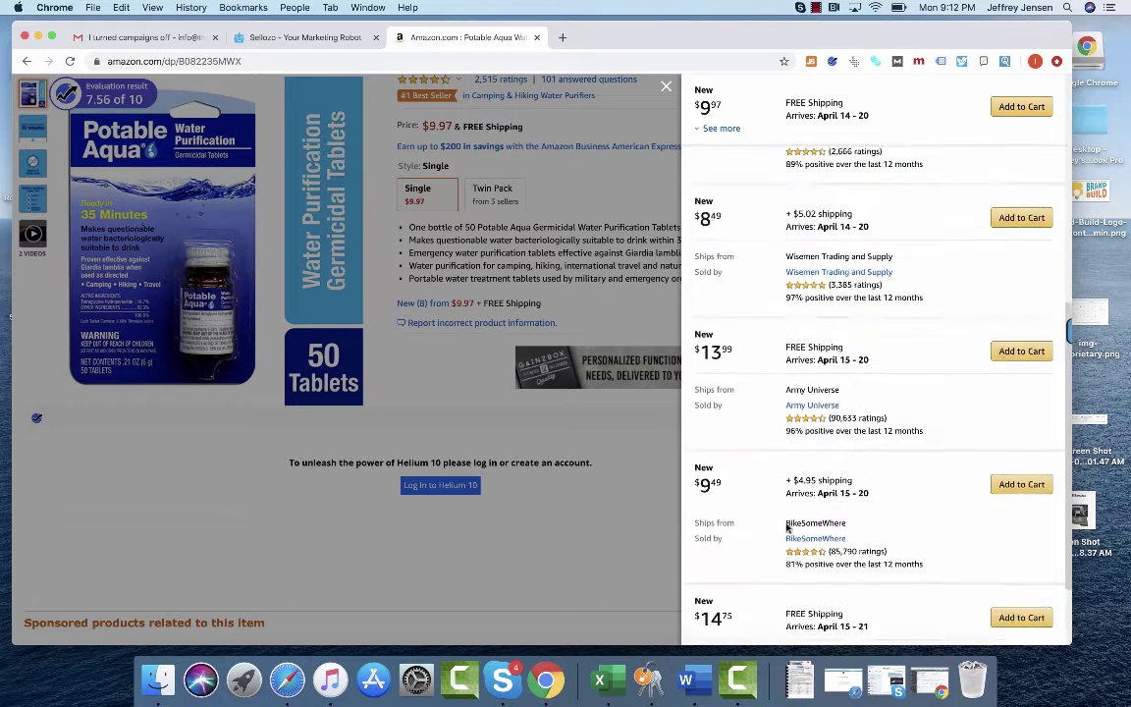
scroll(785, 529, "up", 5)
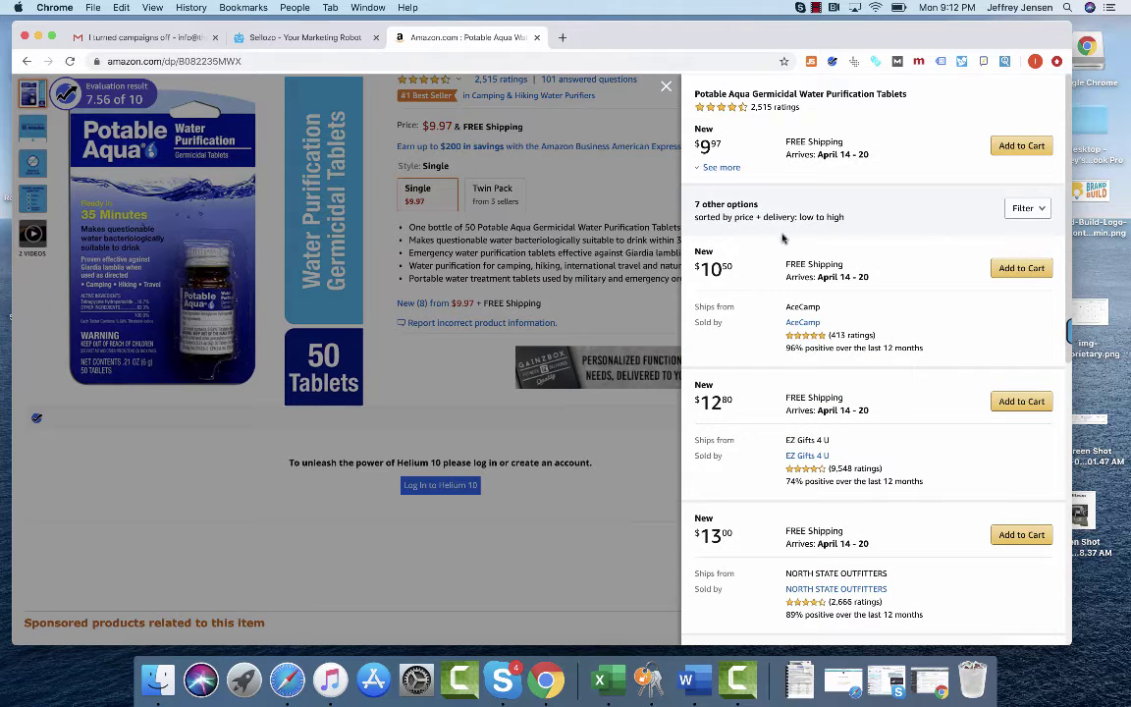
left_click(722, 167)
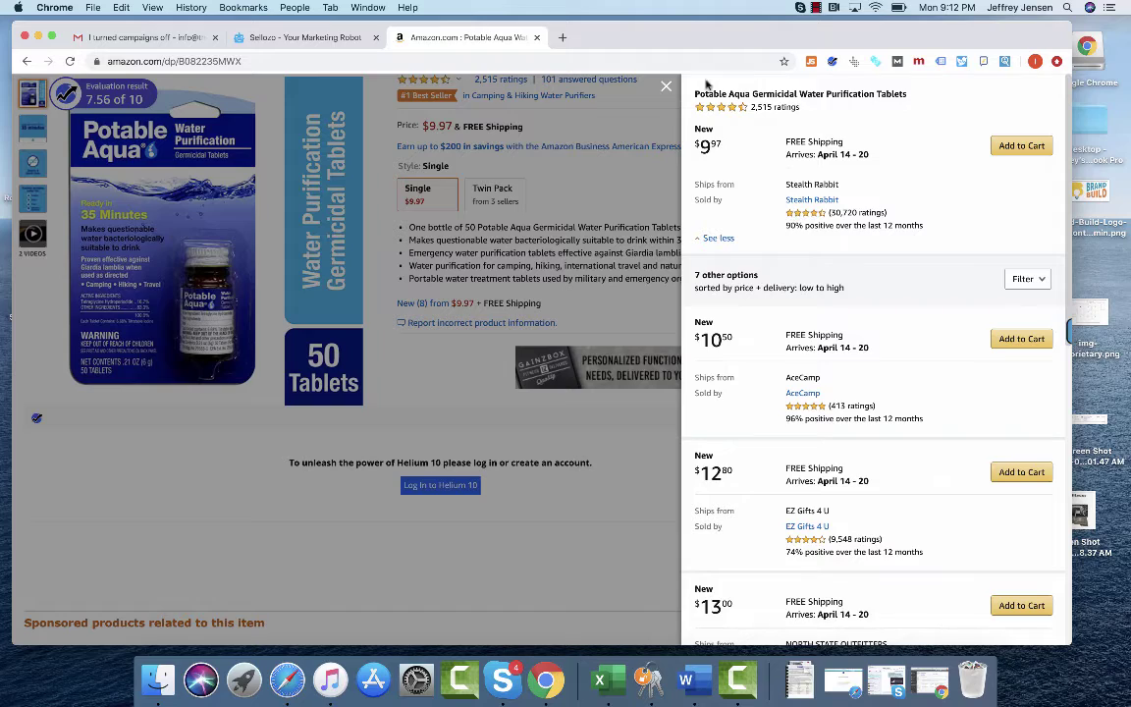
left_click(599, 79)
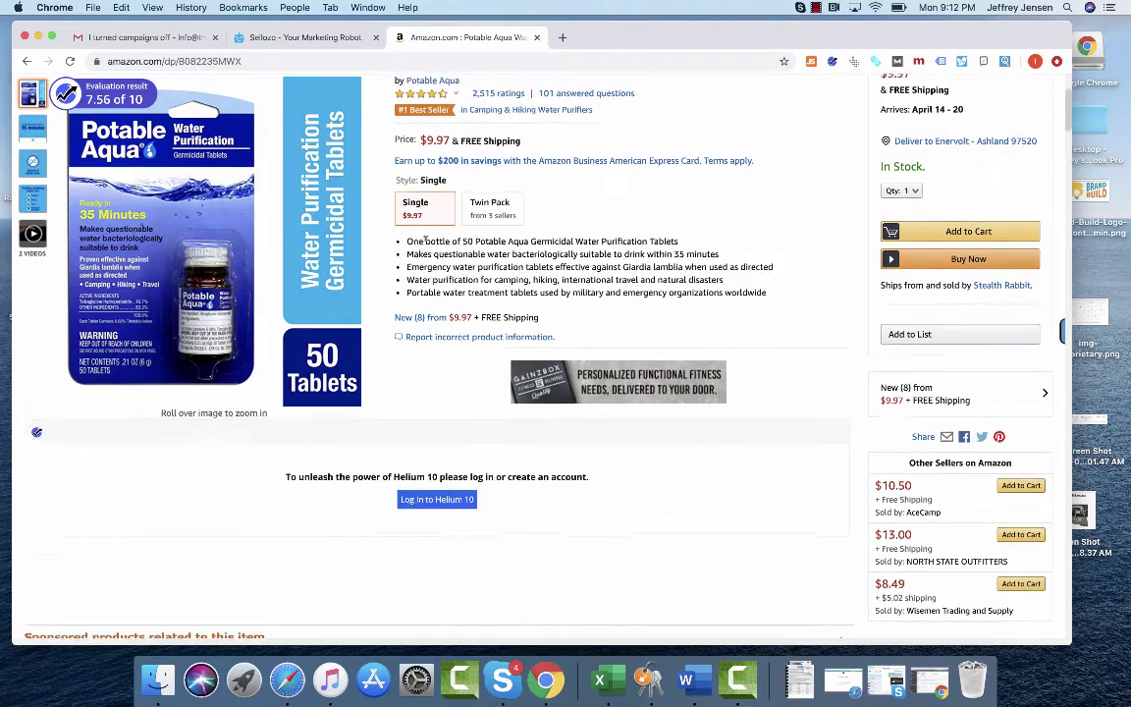
Step: Switch back to Sellozo and show the campaign and cost actions available for the Potable Aqua product
scroll(427, 246, "up", 3)
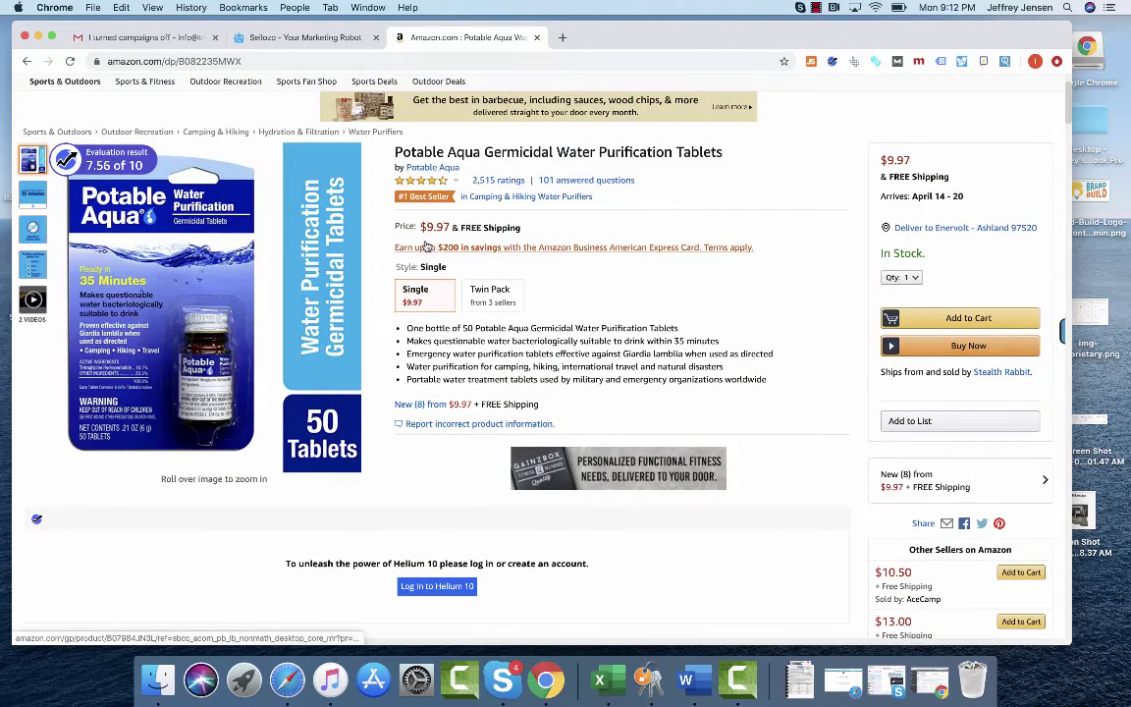
left_click(295, 38)
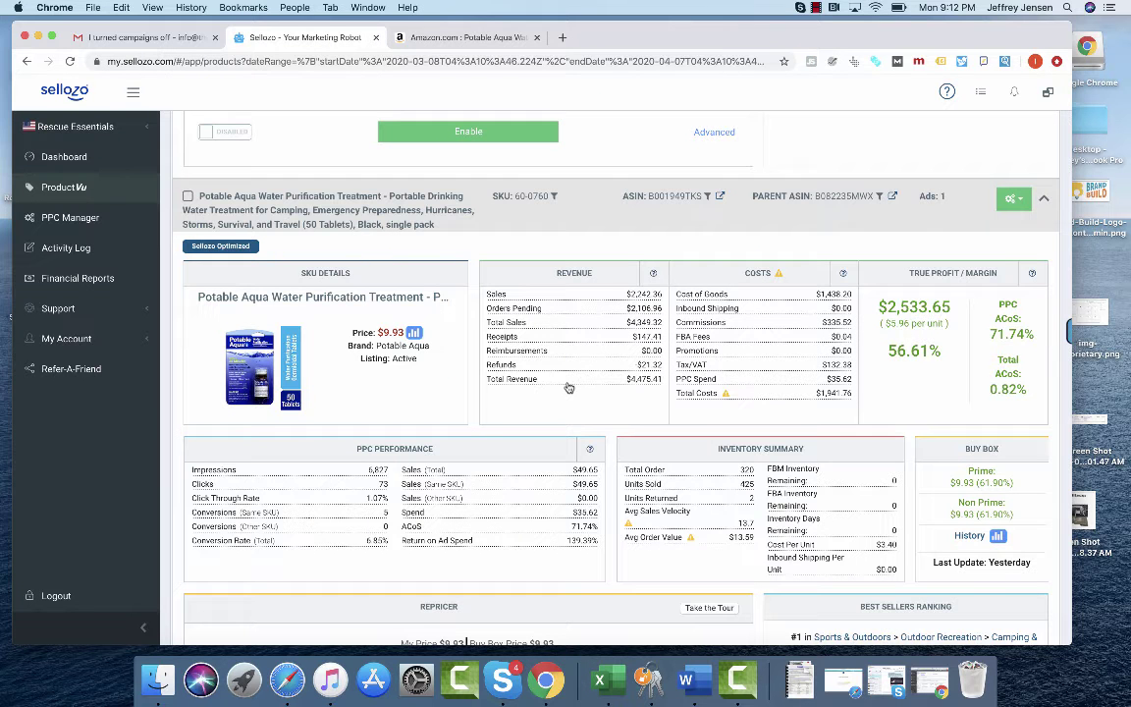
left_click(1020, 204)
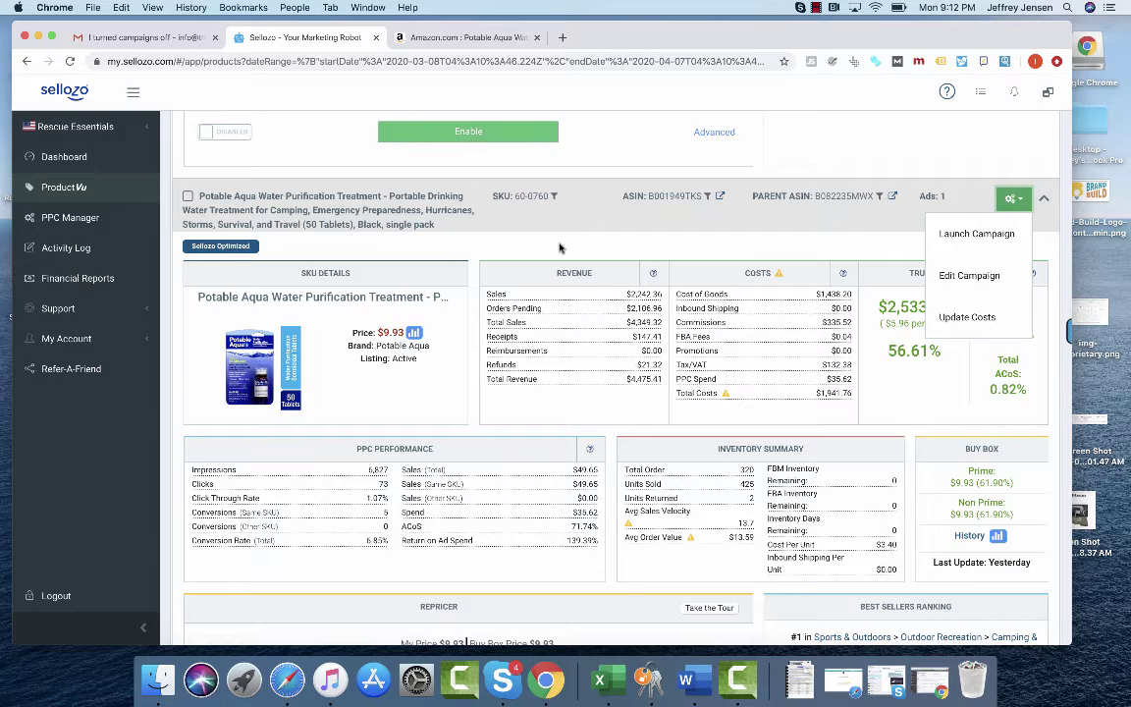
left_click(830, 8)
mouse_move(822, 8)
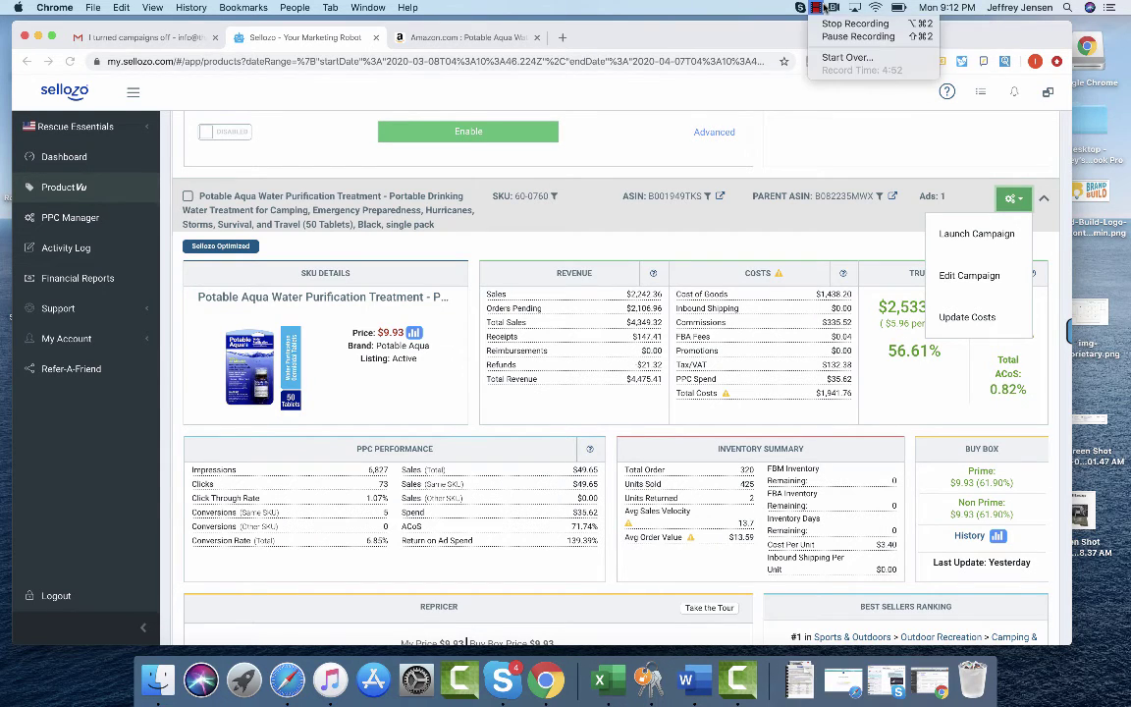